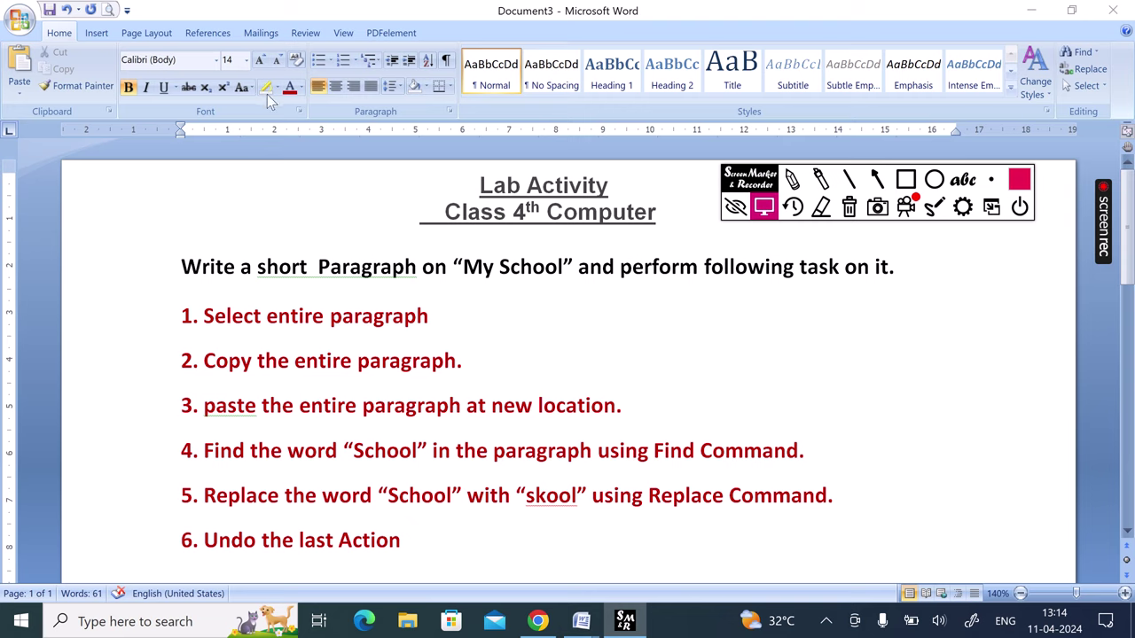
Apply yellow Text Highlight Color to the phrase 'School with skool' in task 5.
left_click(403, 315)
left_click_drag(380, 495, 559, 512)
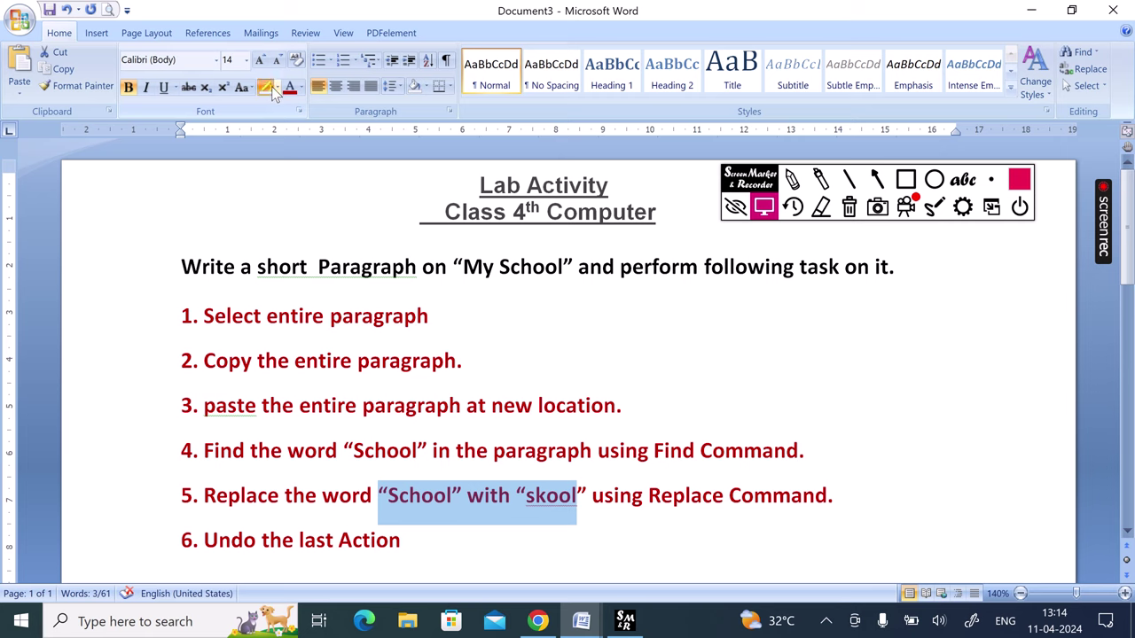
key("Right")
left_click(276, 87)
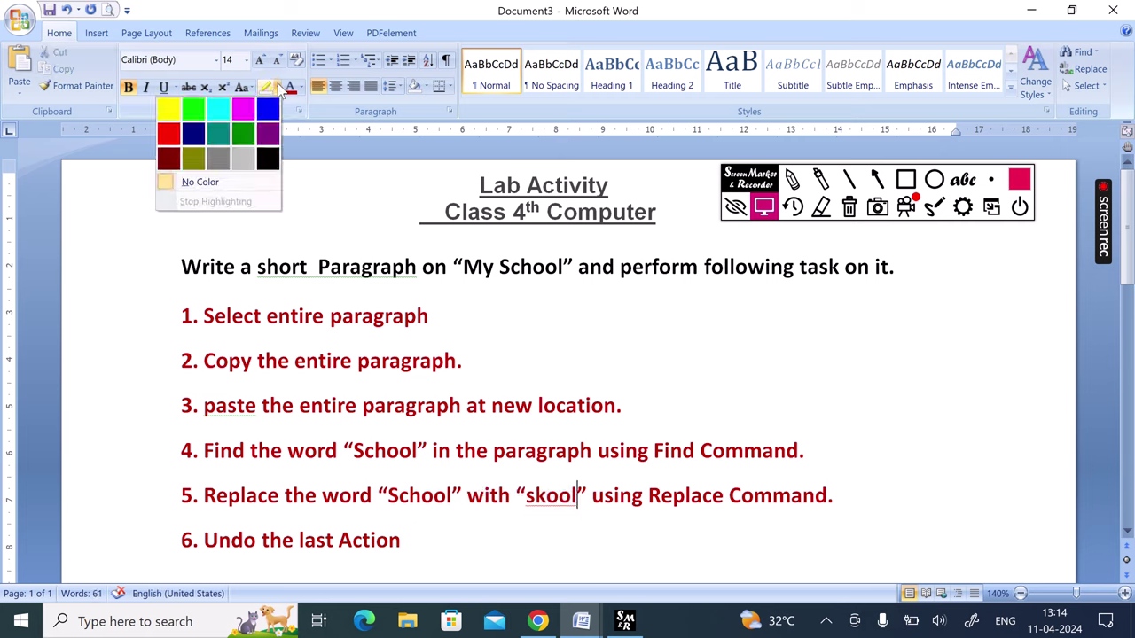
left_click(168, 108)
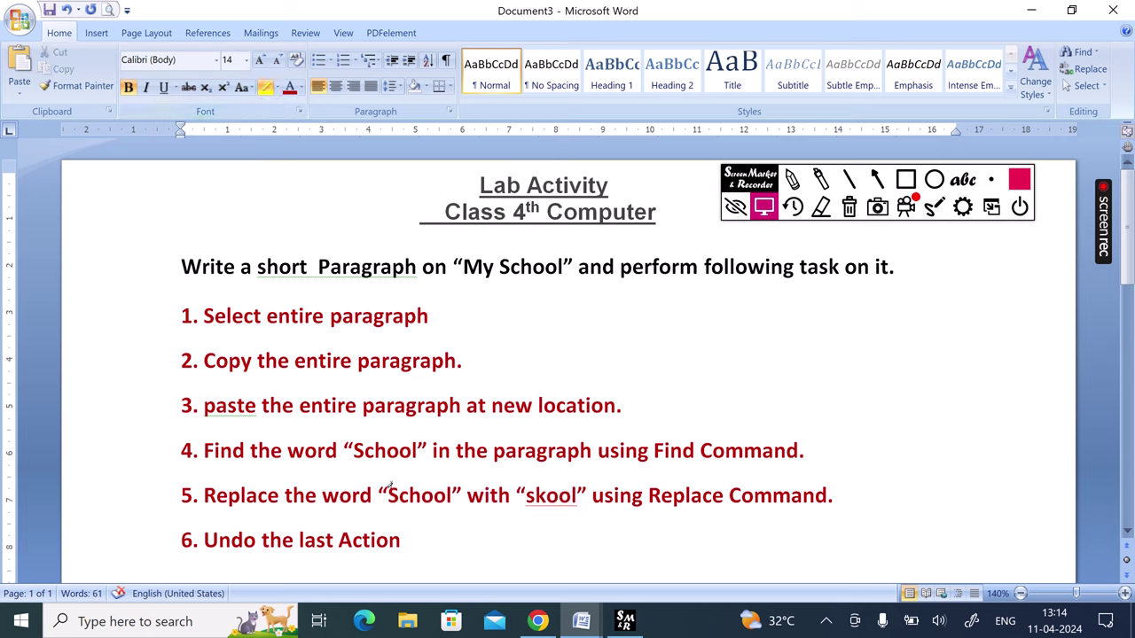
left_click_drag(388, 485, 577, 497)
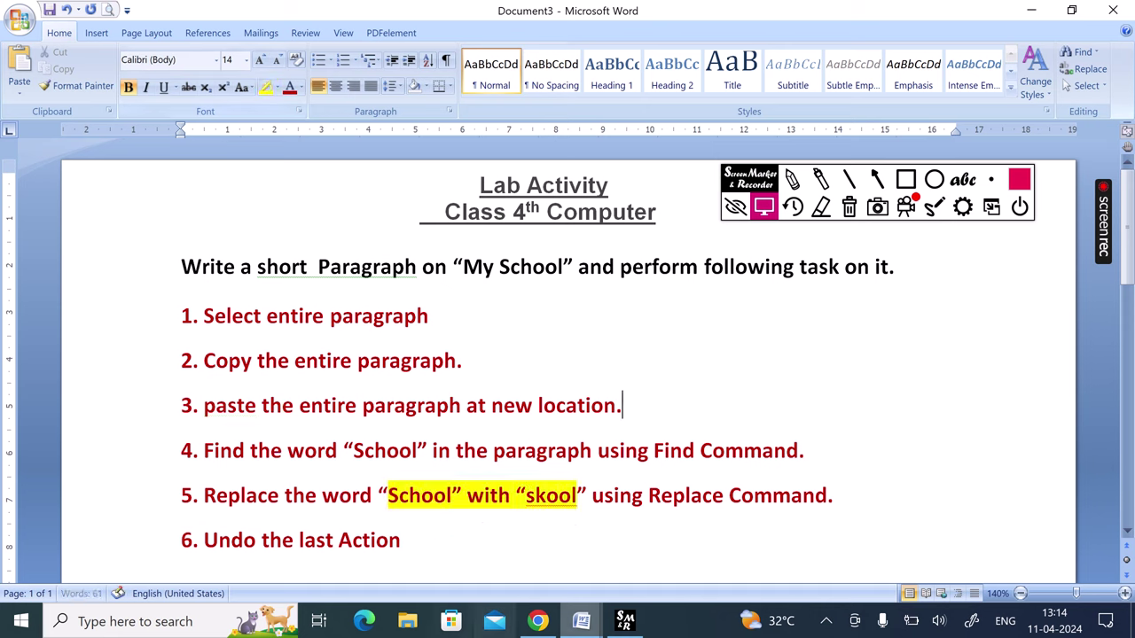
Switch to the My School document and select from its heading through the last bullet.
mouse_move(583, 624)
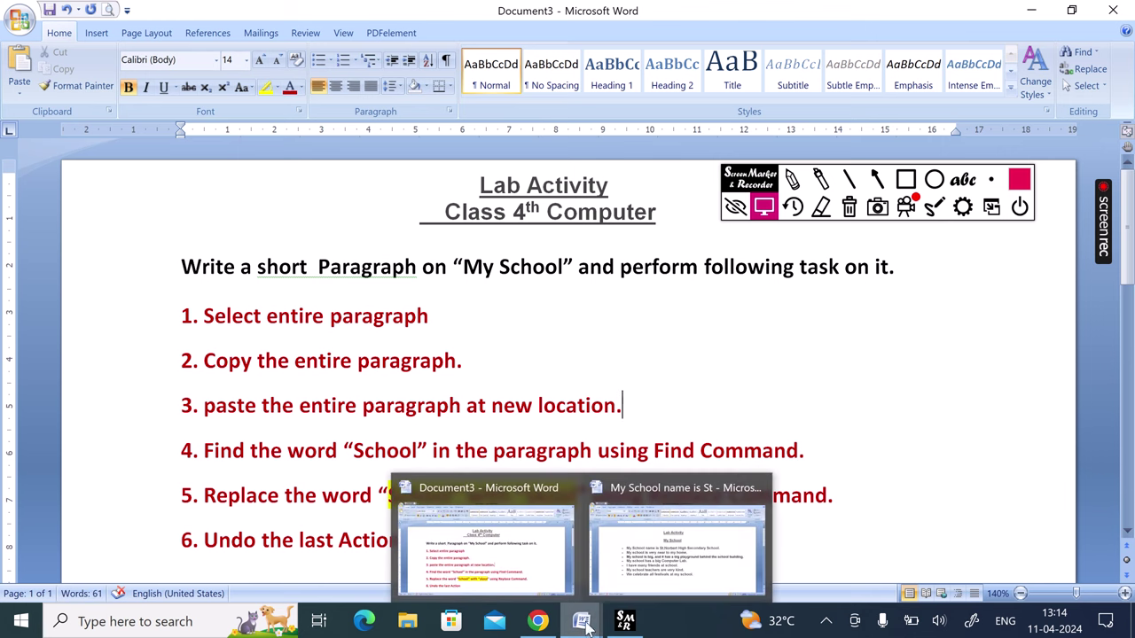
left_click(648, 575)
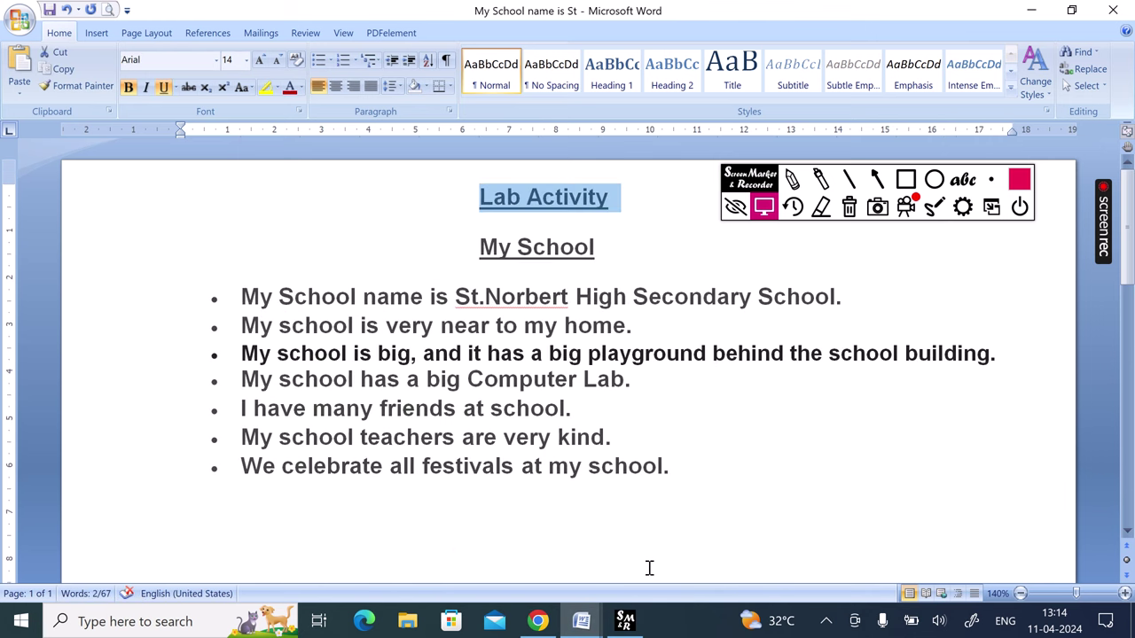
left_click(462, 240)
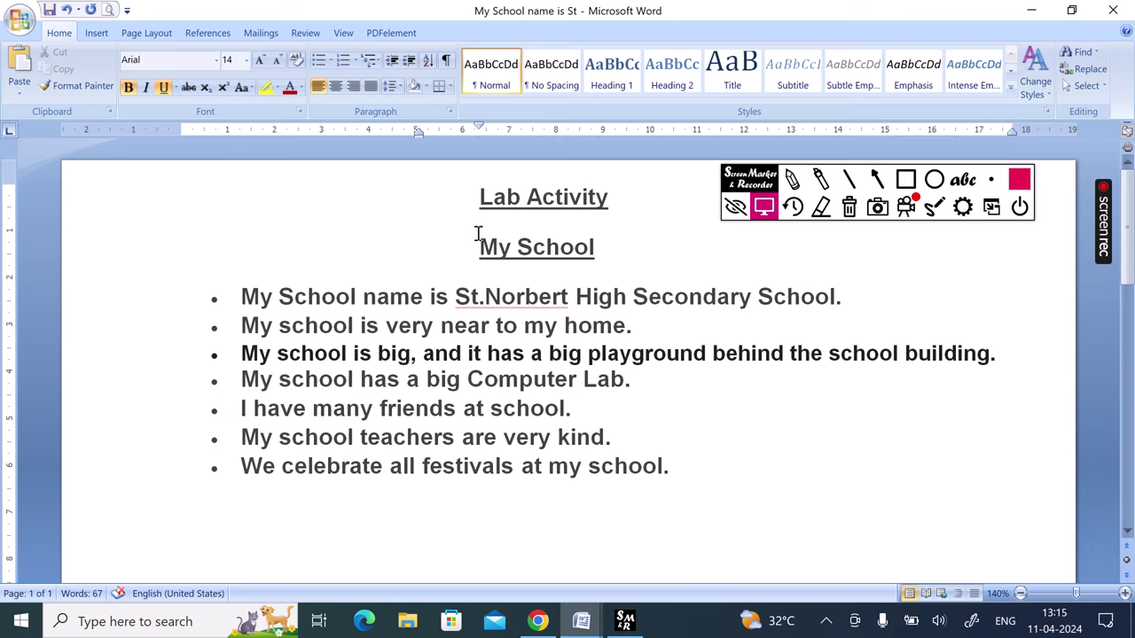
left_click_drag(476, 240, 673, 484)
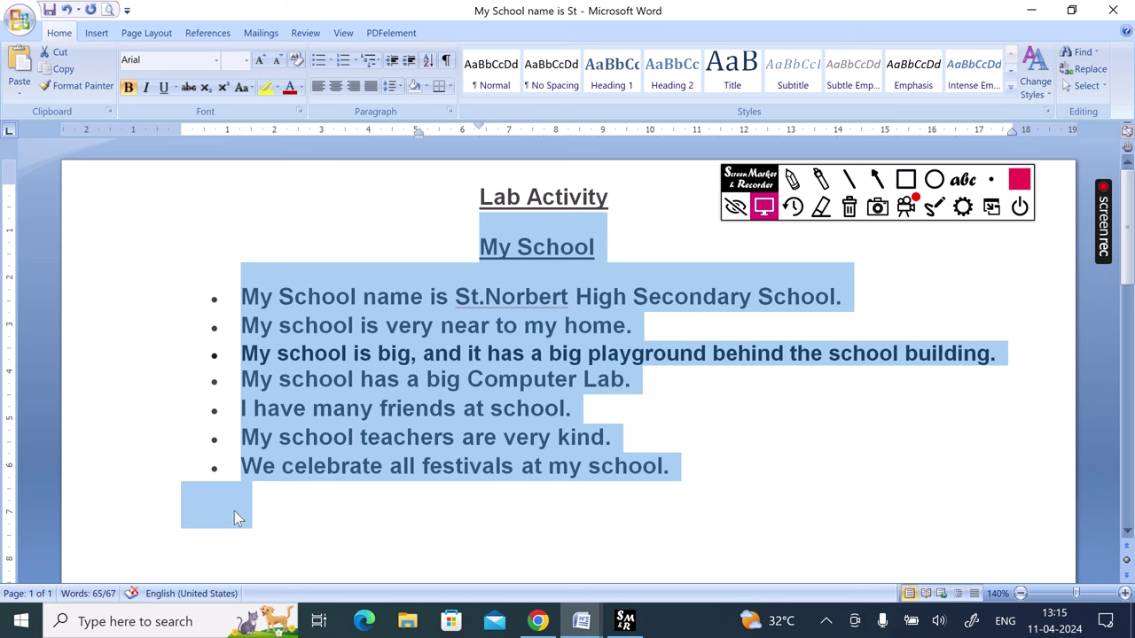
Paste the copied heading and bullet list on the empty line below the original list.
left_click(234, 510)
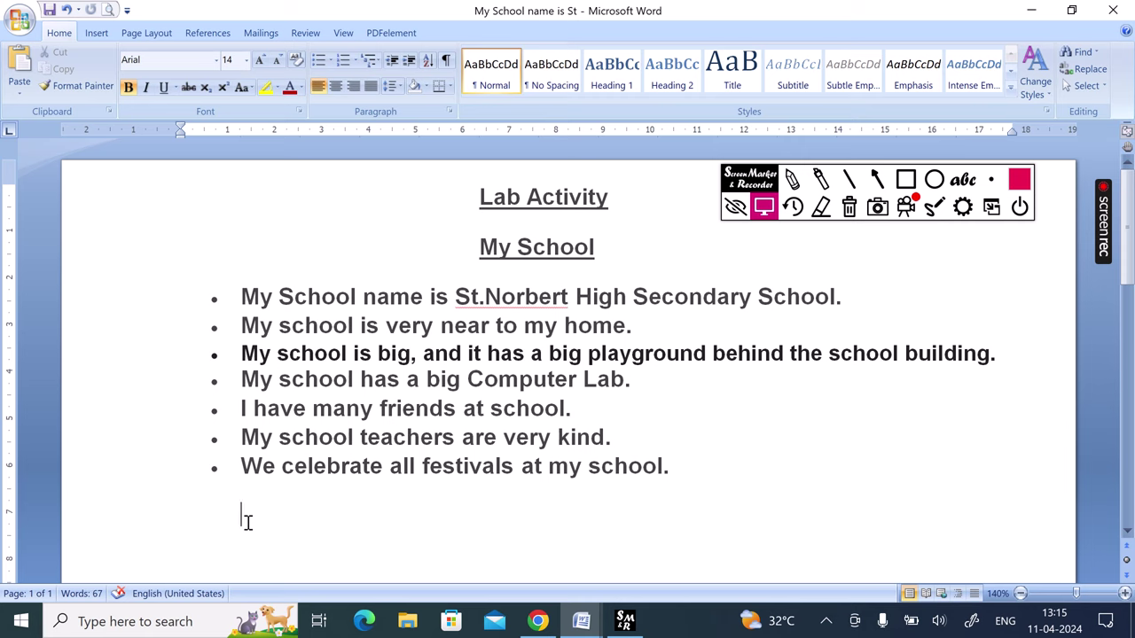
key("ctrl+v")
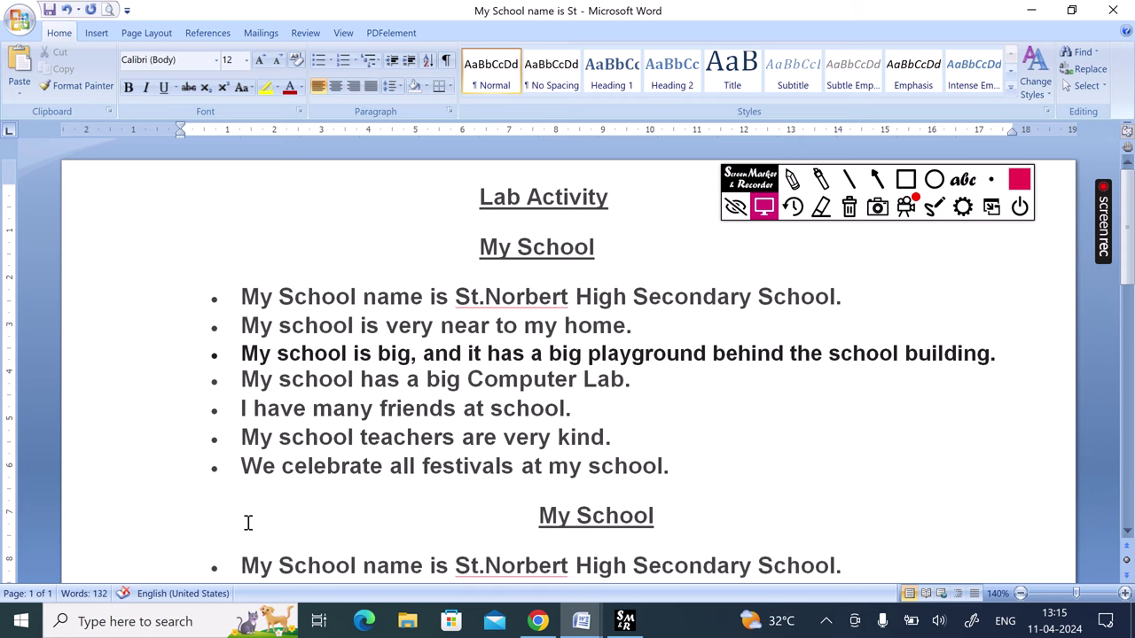
scroll(248, 523, "down", 3)
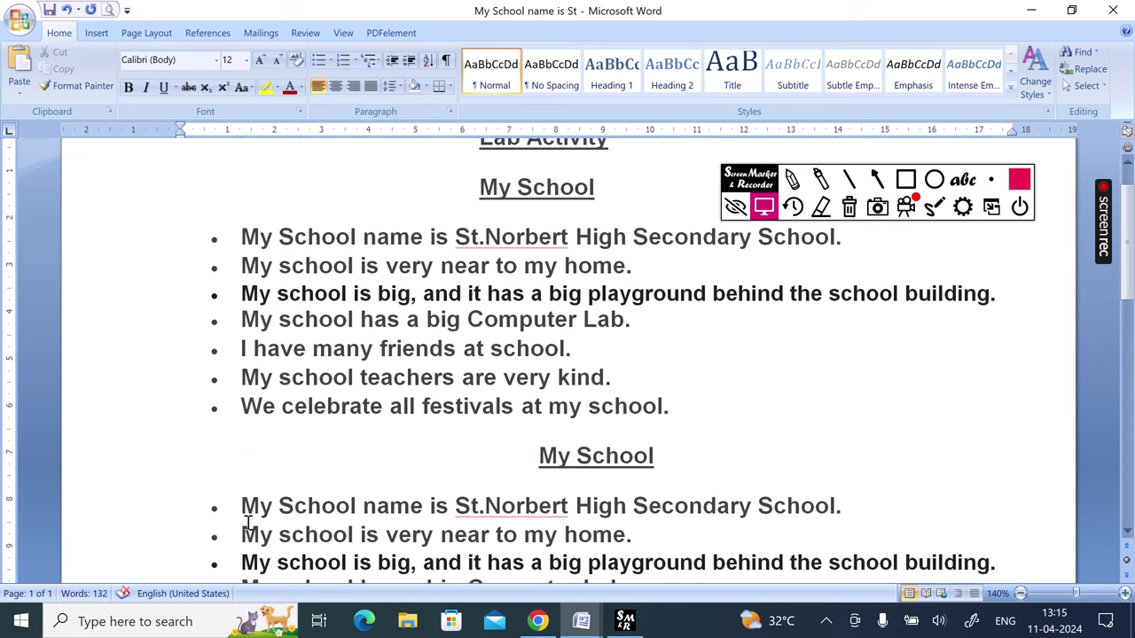
scroll(248, 523, "down", 1)
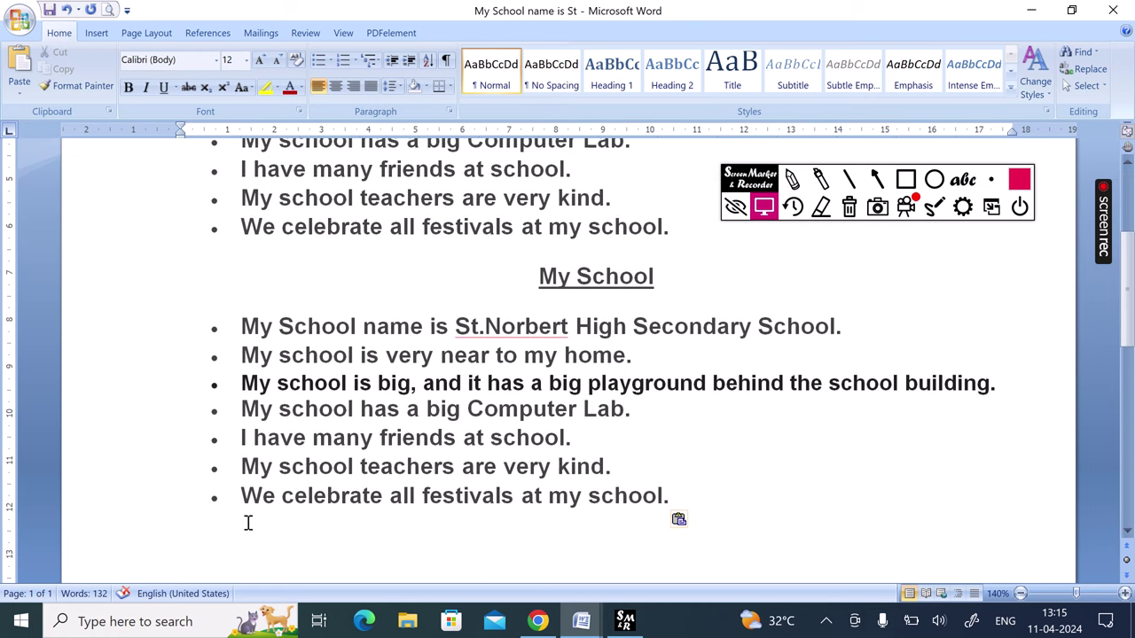
scroll(248, 523, "up", 1)
scroll(248, 523, "up", 2)
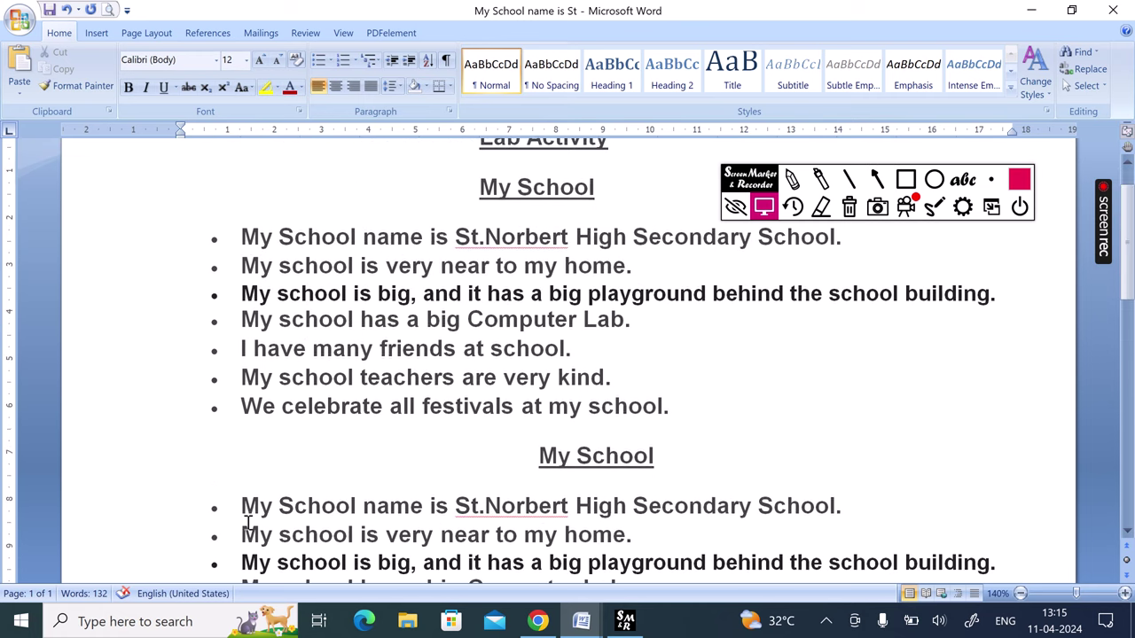
scroll(248, 523, "up", 1)
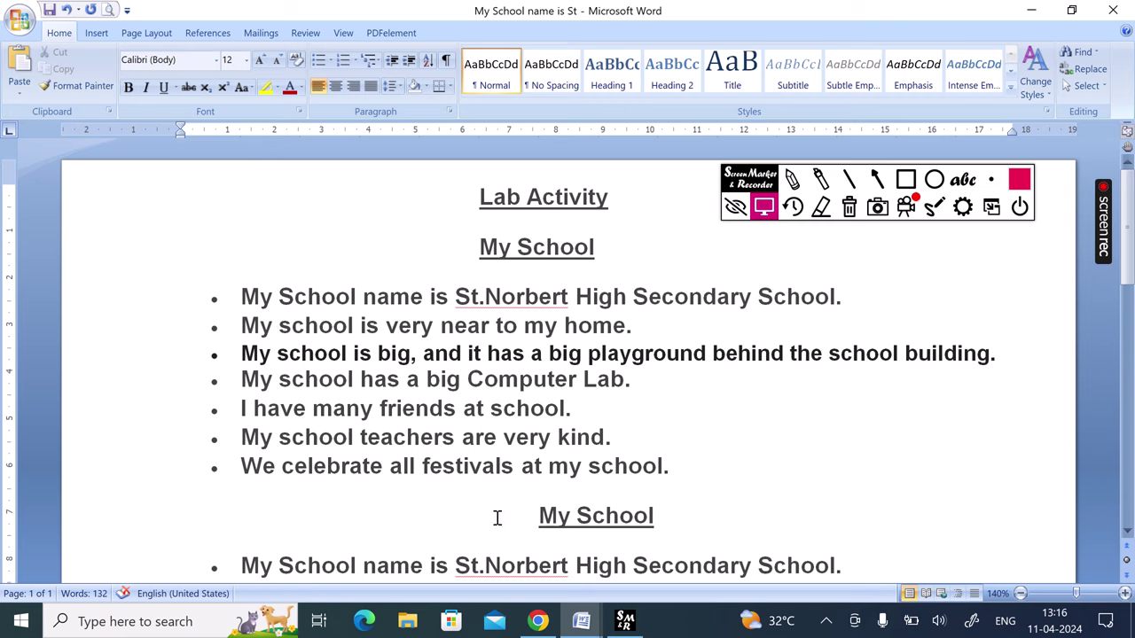
Select the second My School heading together with its bullet list.
scroll(497, 518, "down", 3)
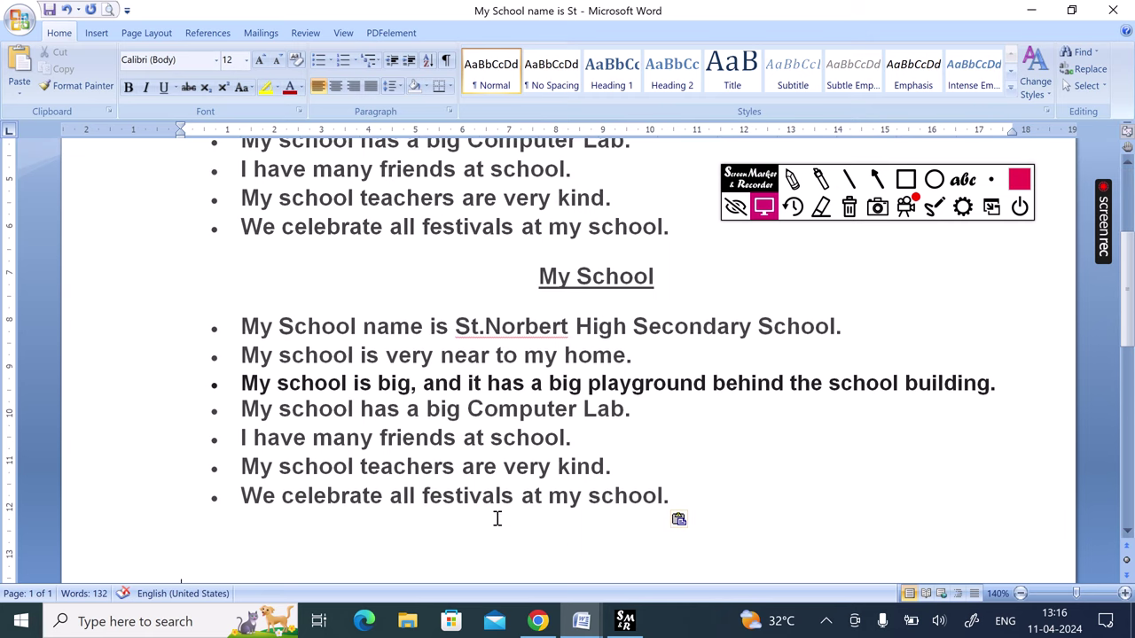
left_click(538, 277)
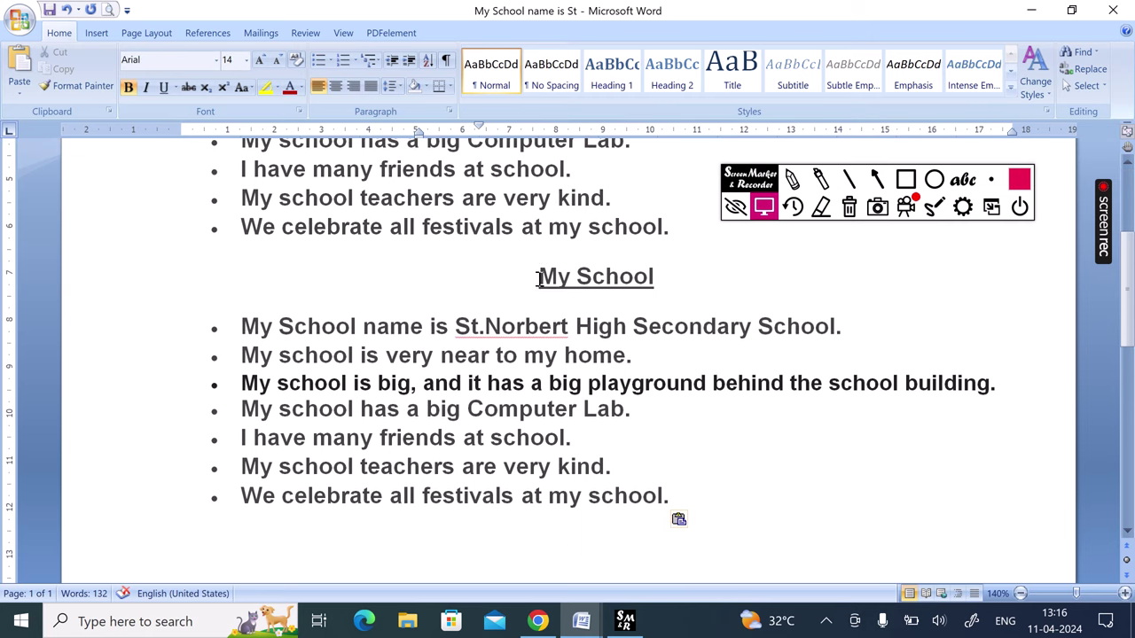
left_click_drag(538, 276, 662, 532)
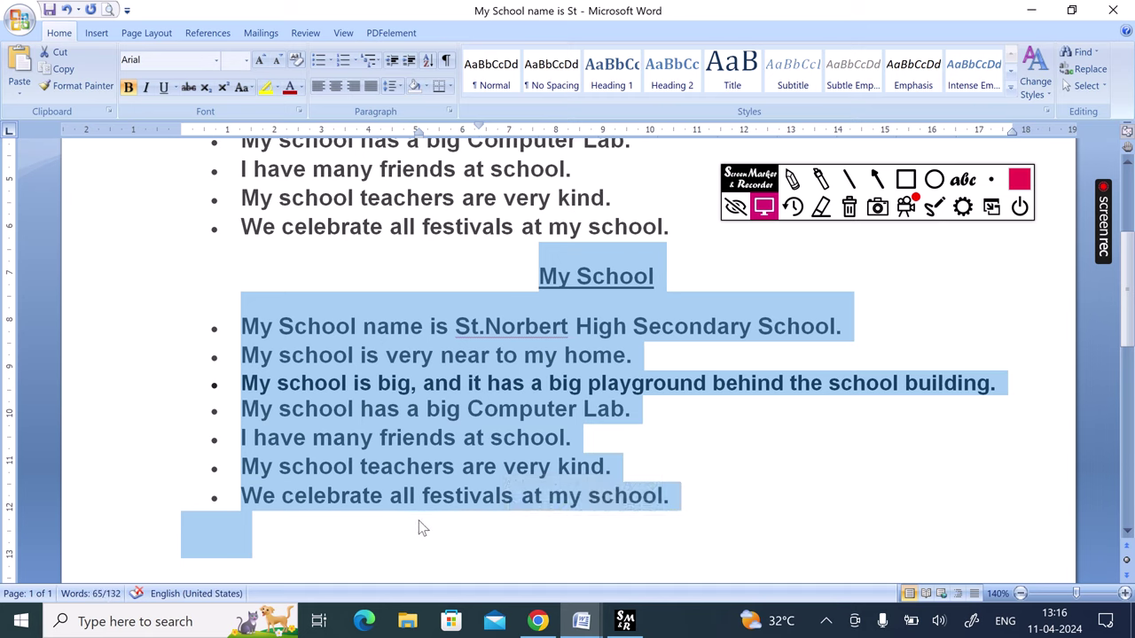
Paste a third copy on the last empty line, removing the stray blank page.
left_click(238, 535)
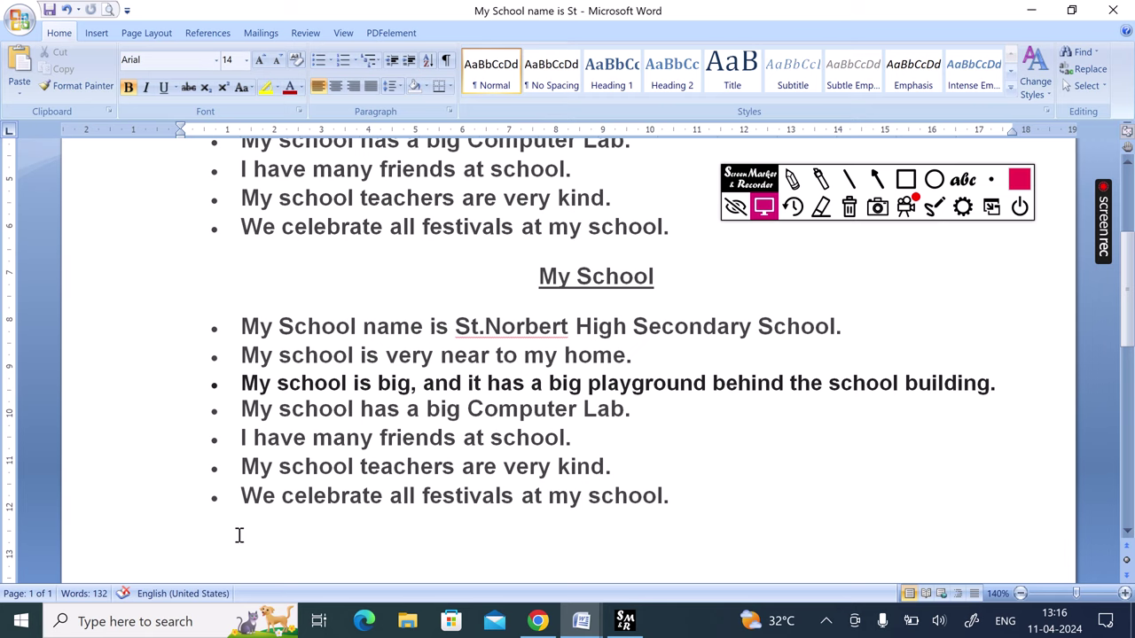
key("ctrl+Return")
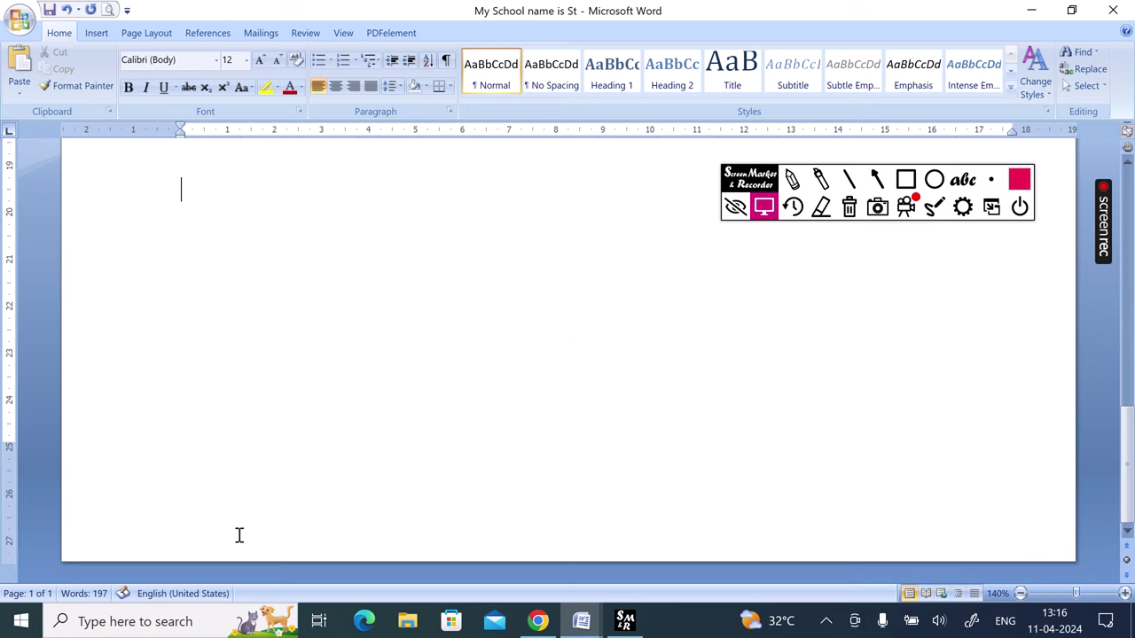
key("BackSpace")
scroll(238, 534, "up", 1)
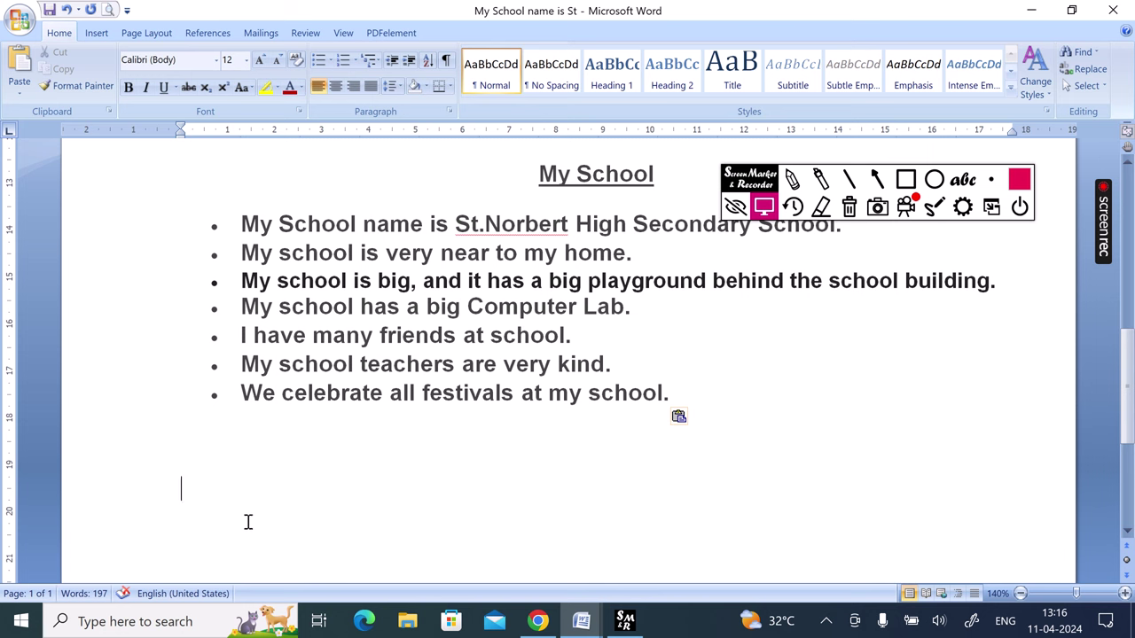
key("ctrl+v")
key("ctrl+v")
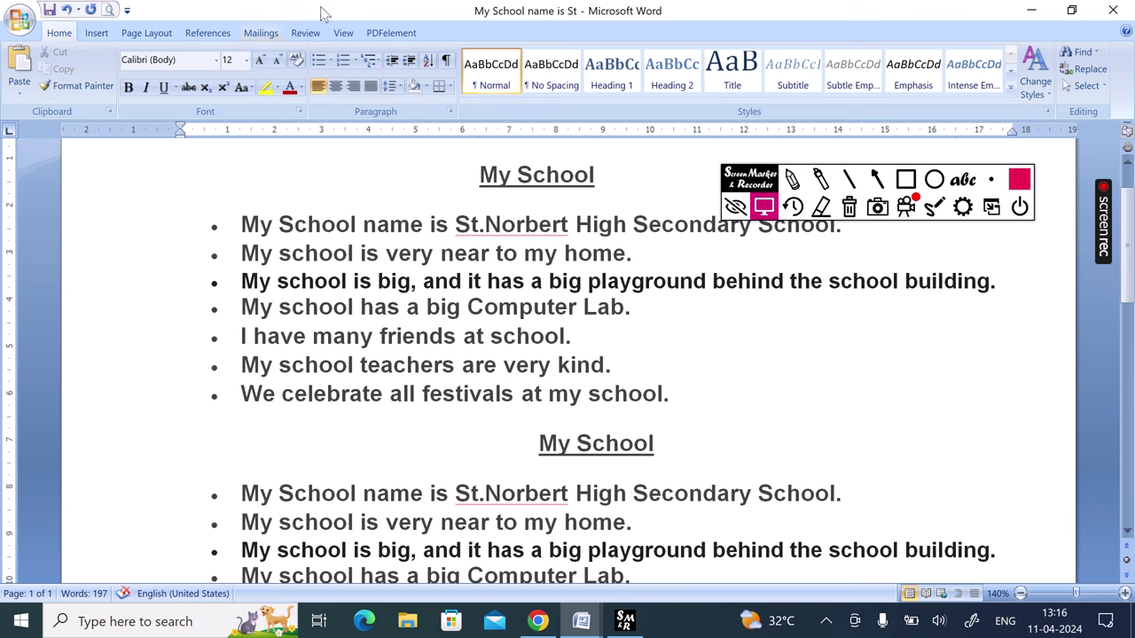
Confirm in print preview that all three My School lists fit on one page, then return to editing.
left_click(108, 11)
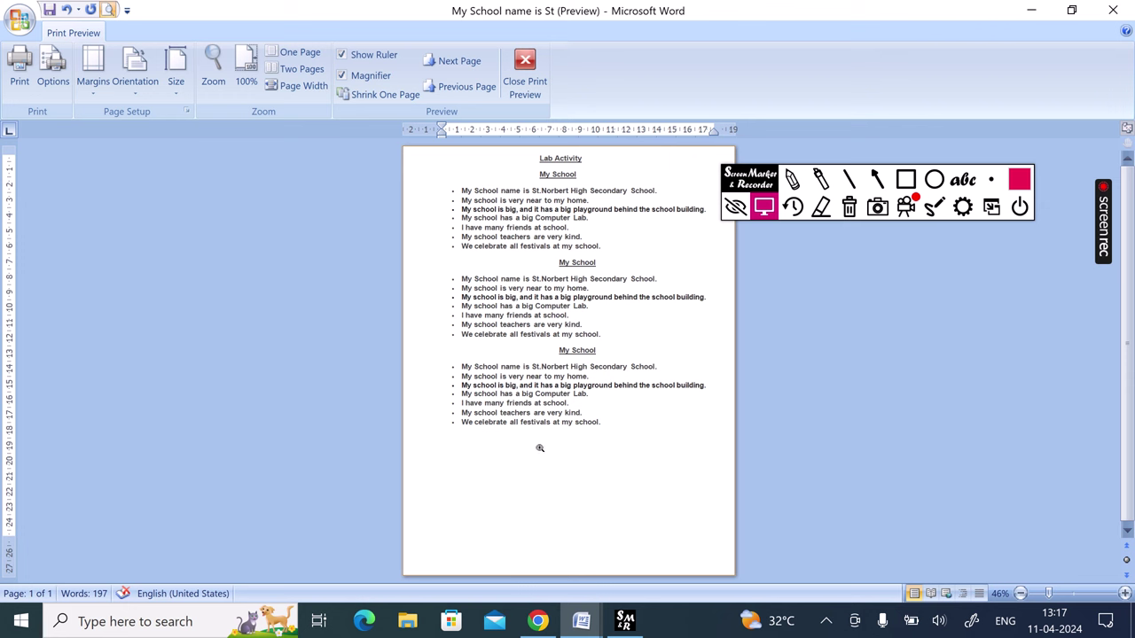
left_click(528, 75)
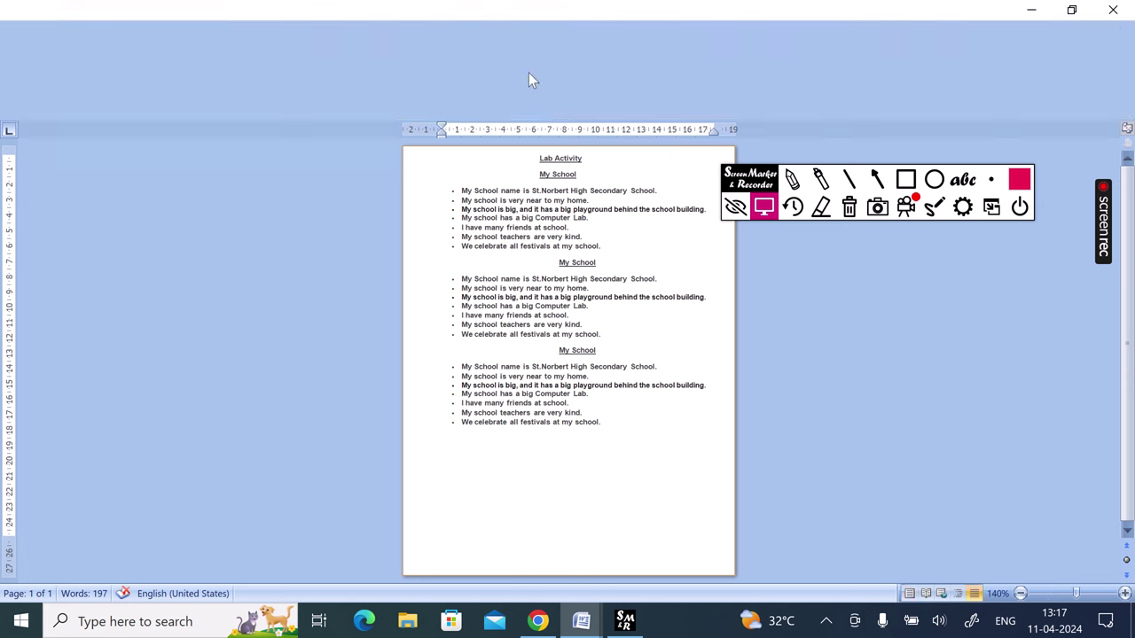
scroll(585, 310, "up", 3)
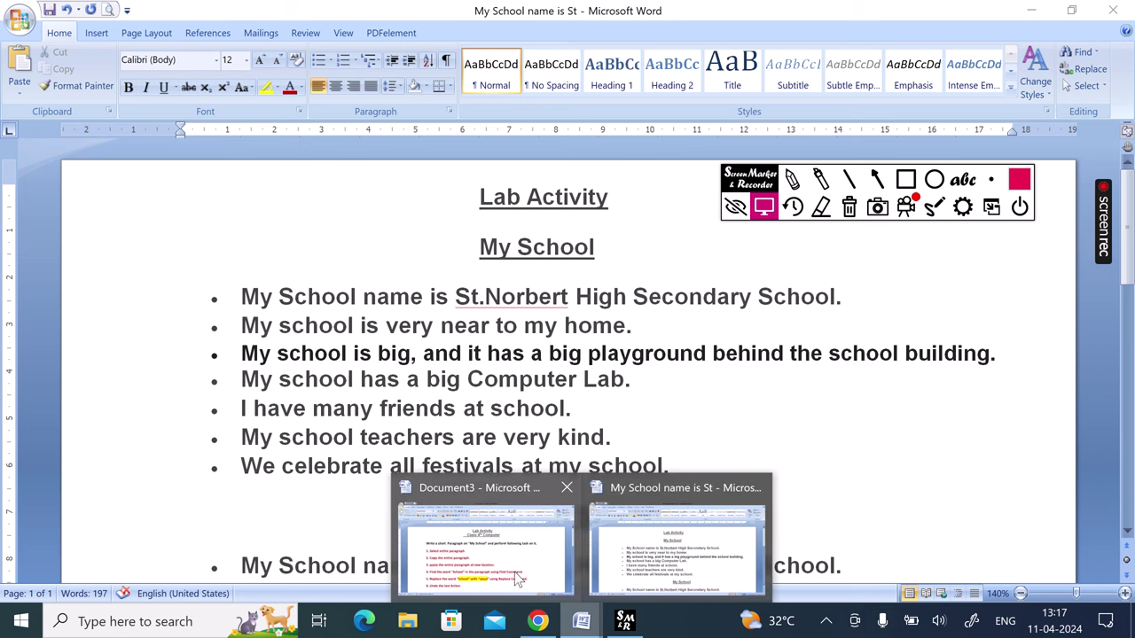
On the Document3 task sheet, select 'Find Command' and then 'School' in task 4.
left_click(517, 578)
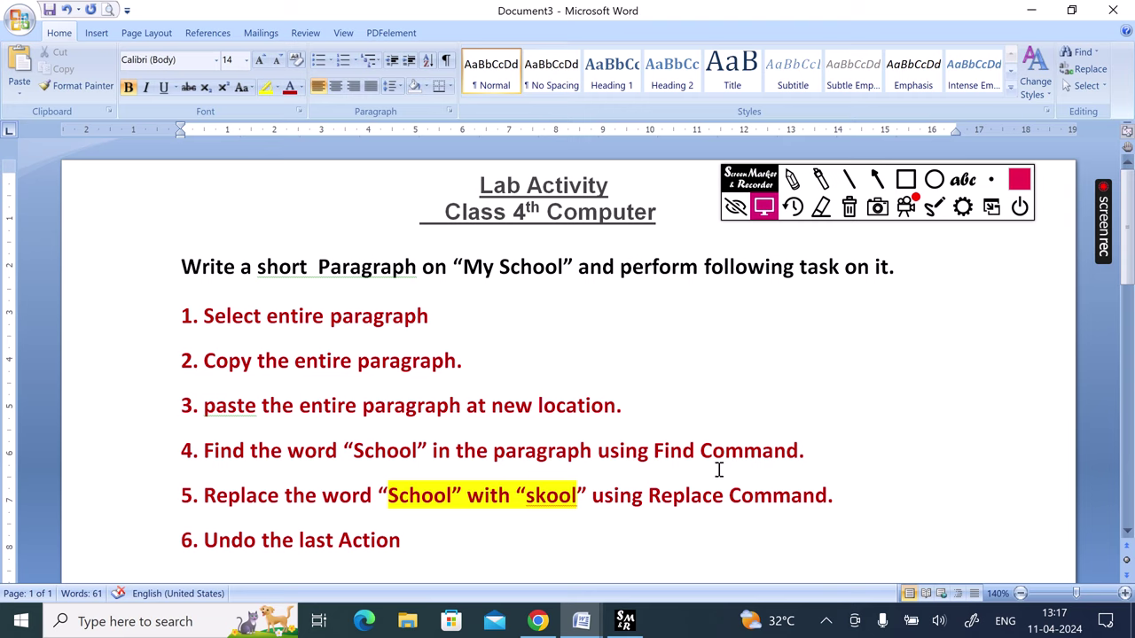
left_click_drag(655, 452, 805, 453)
left_click(807, 452)
left_click_drag(655, 452, 780, 452)
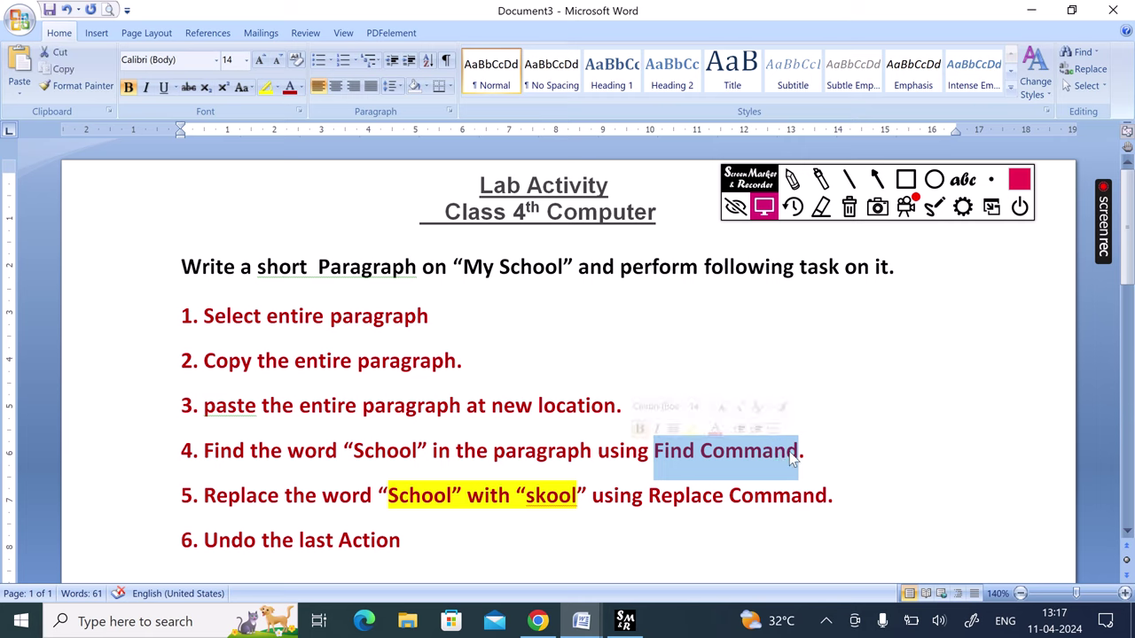
left_click_drag(346, 451, 428, 454)
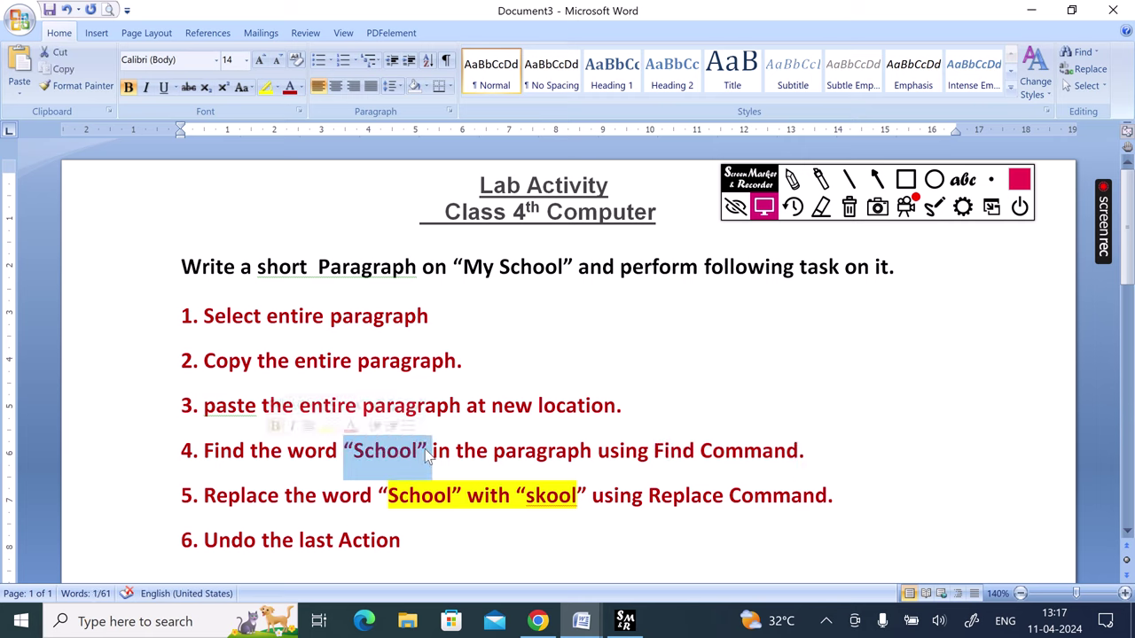
left_click(582, 620)
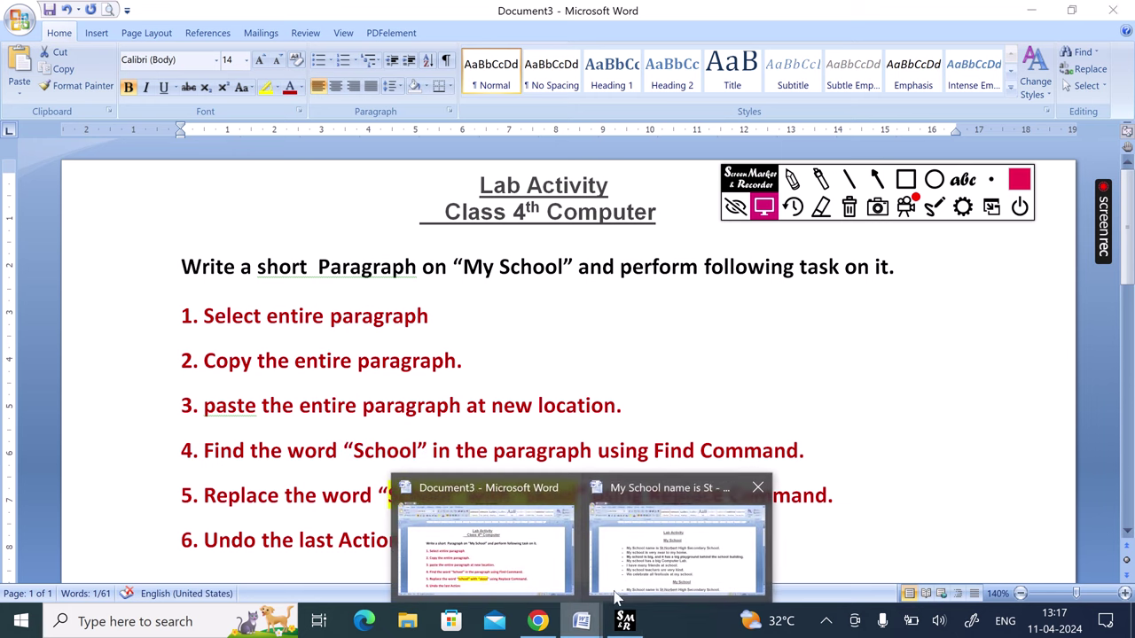
Back in the My School document, open Find and enter 'School' as the search text.
left_click(656, 571)
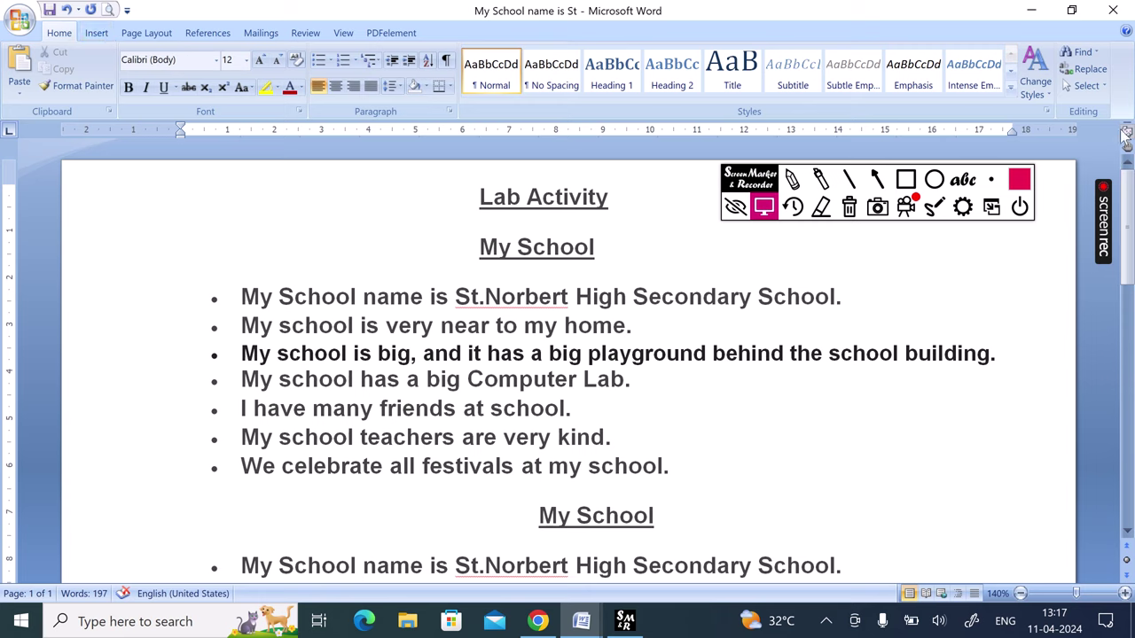
left_click(1080, 56)
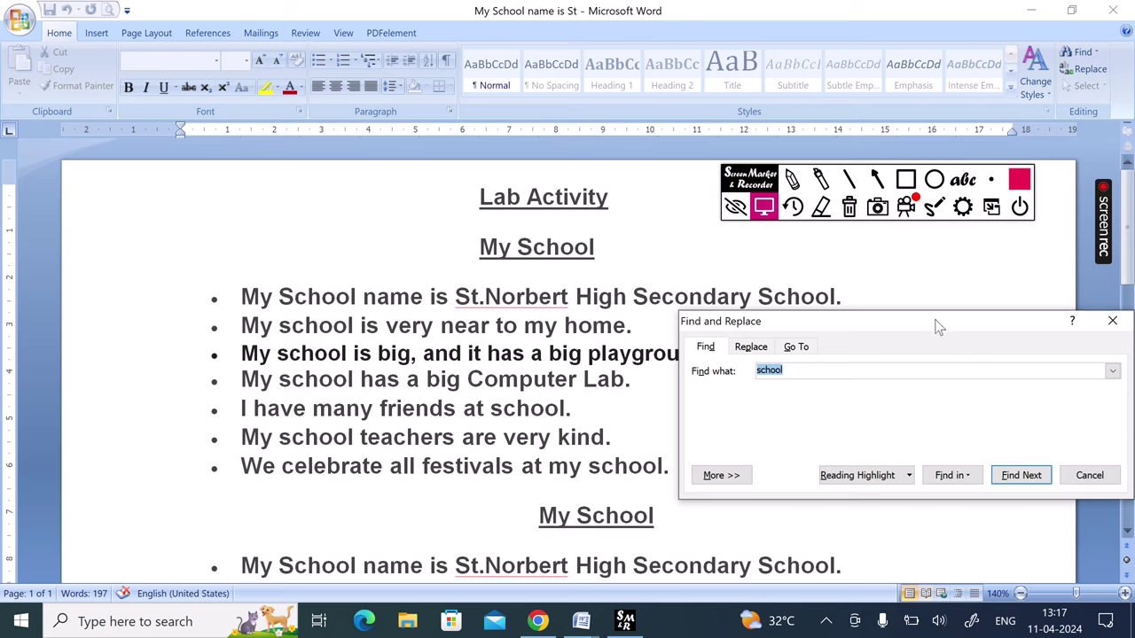
left_click_drag(938, 327, 902, 264)
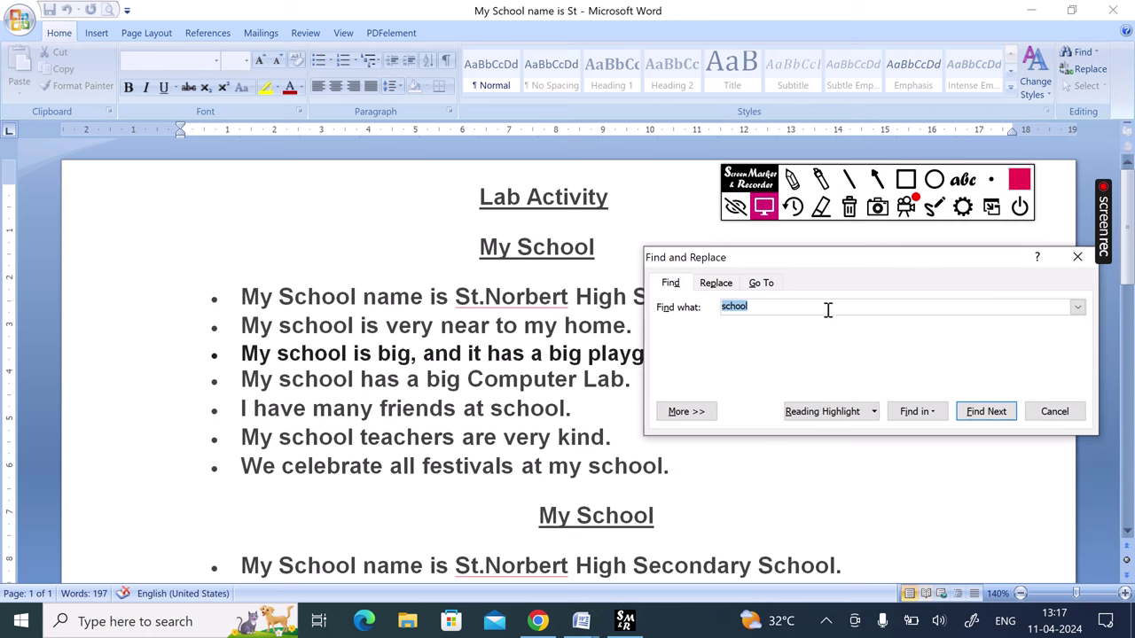
key("BackSpace")
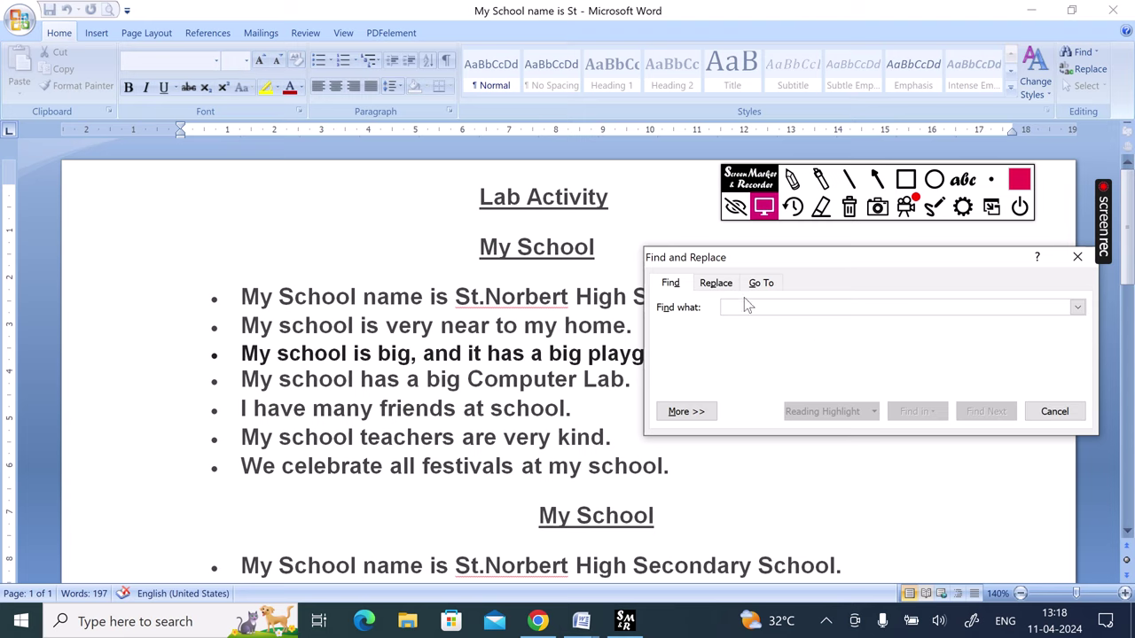
type("School")
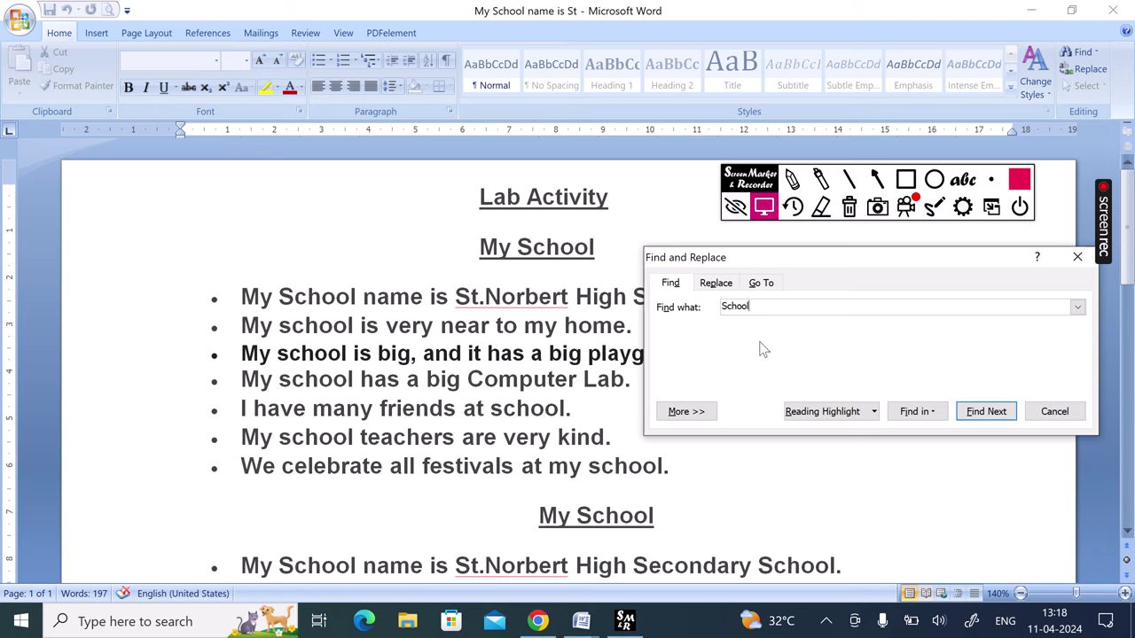
Step through the first three School matches with Find Next, then open the Reading Highlight options.
left_click(989, 416)
left_click(990, 416)
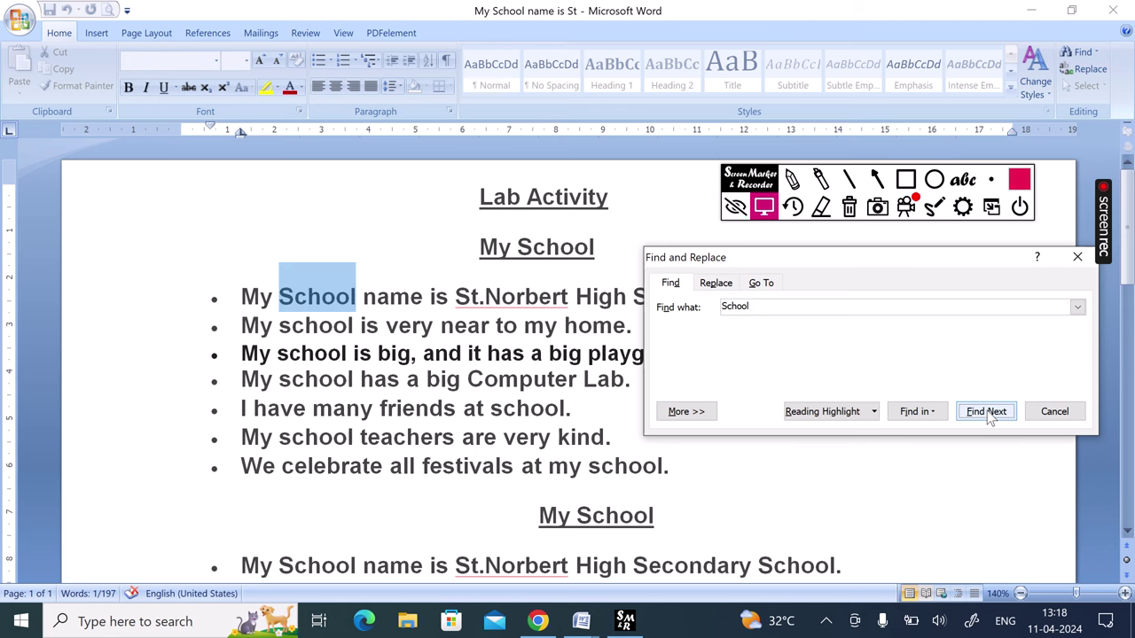
left_click(989, 414)
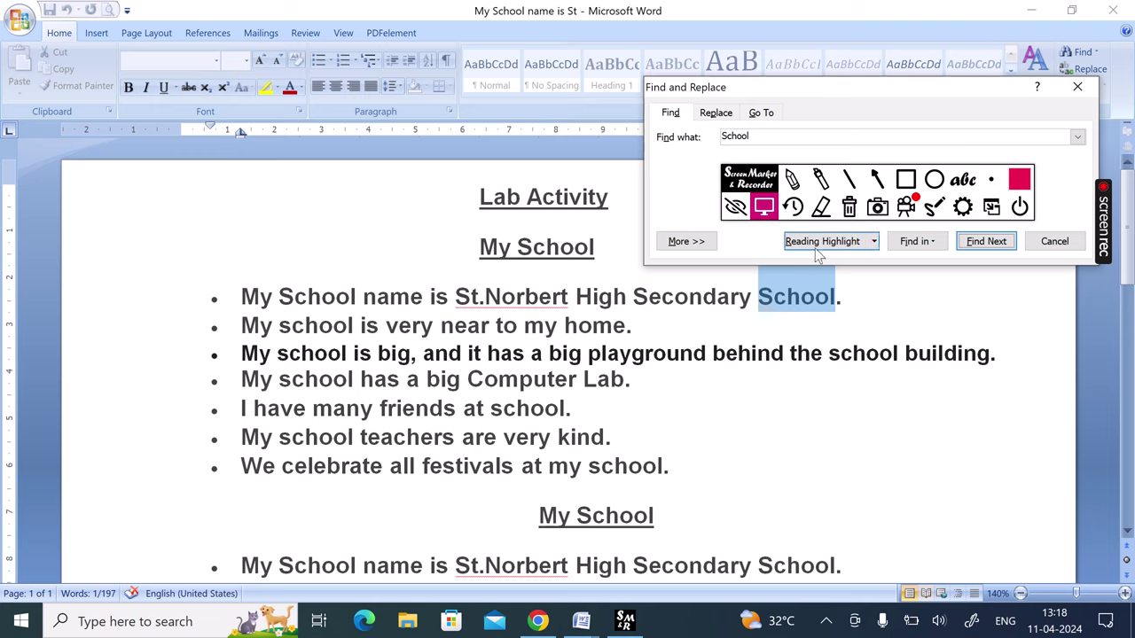
left_click(931, 243)
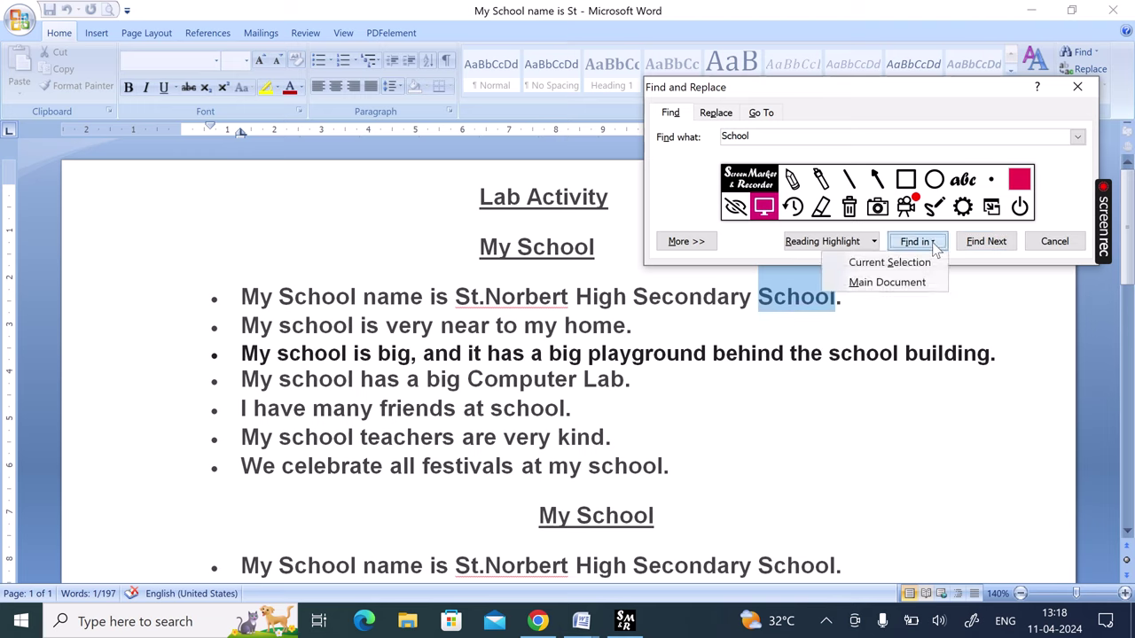
left_click(872, 246)
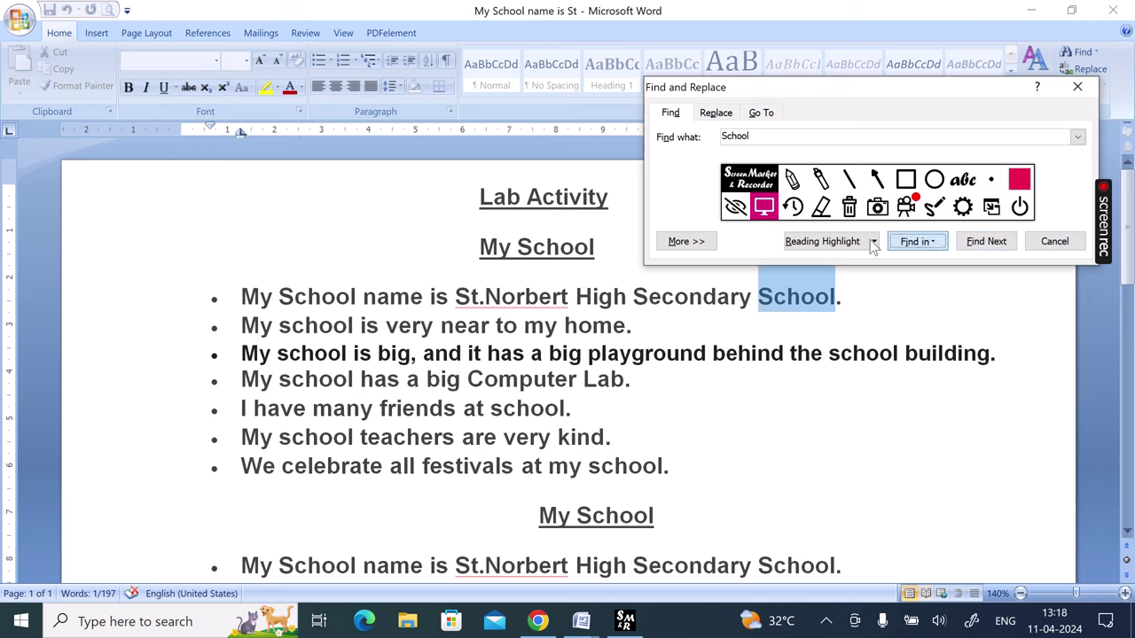
left_click(873, 244)
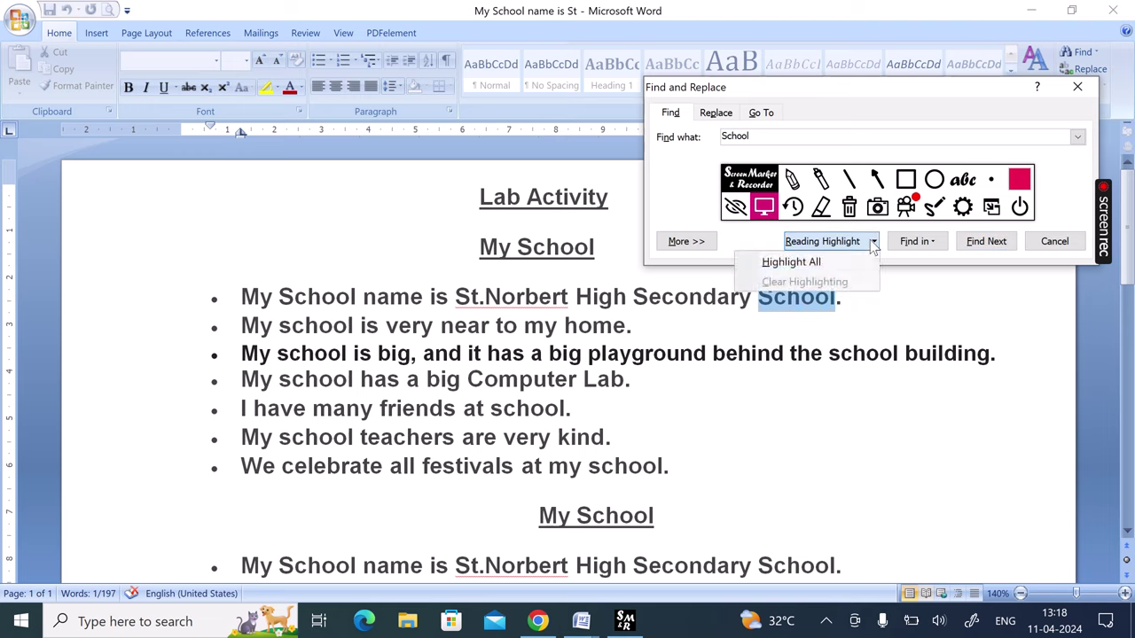
Highlight all 30 School matches, briefly check Document3, and return to My School.
left_click(817, 264)
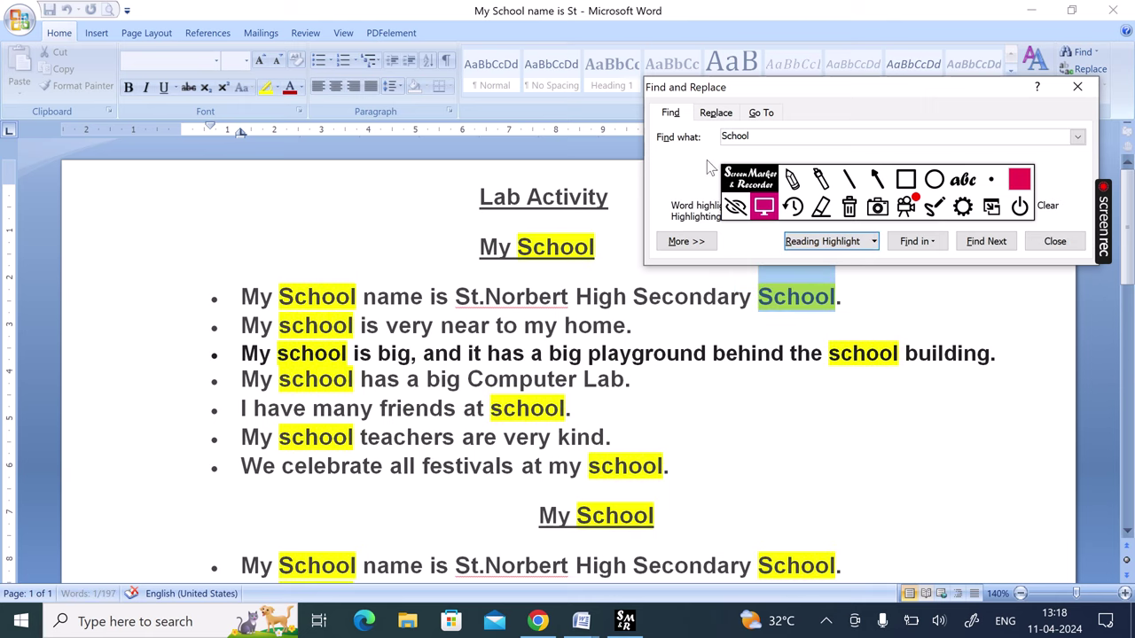
left_click_drag(735, 183, 852, 23)
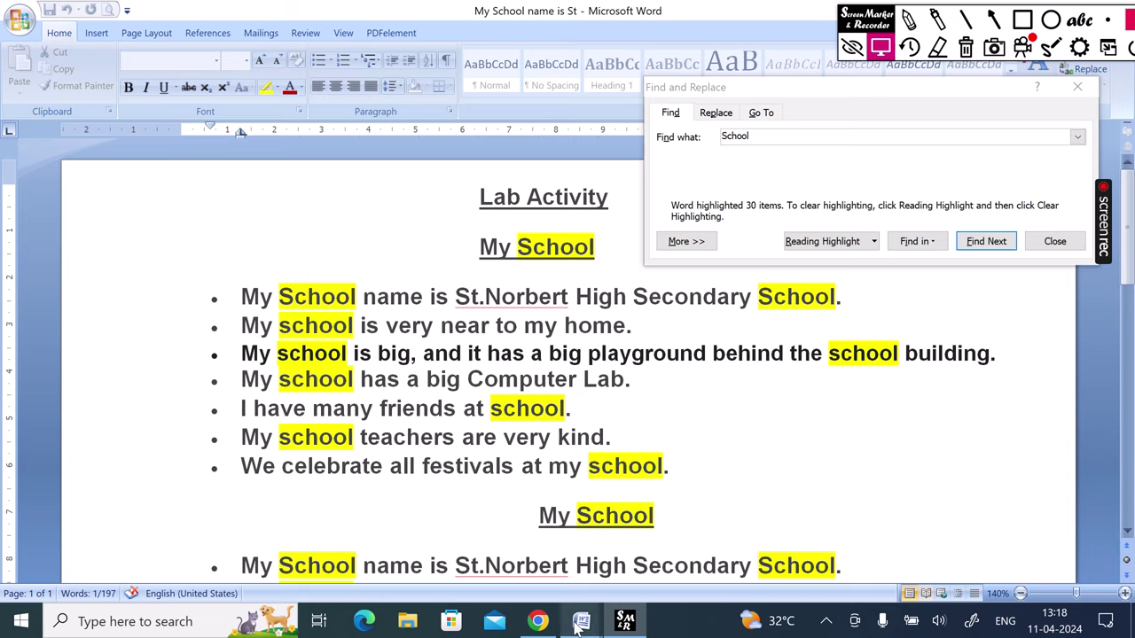
mouse_move(581, 623)
left_click(511, 592)
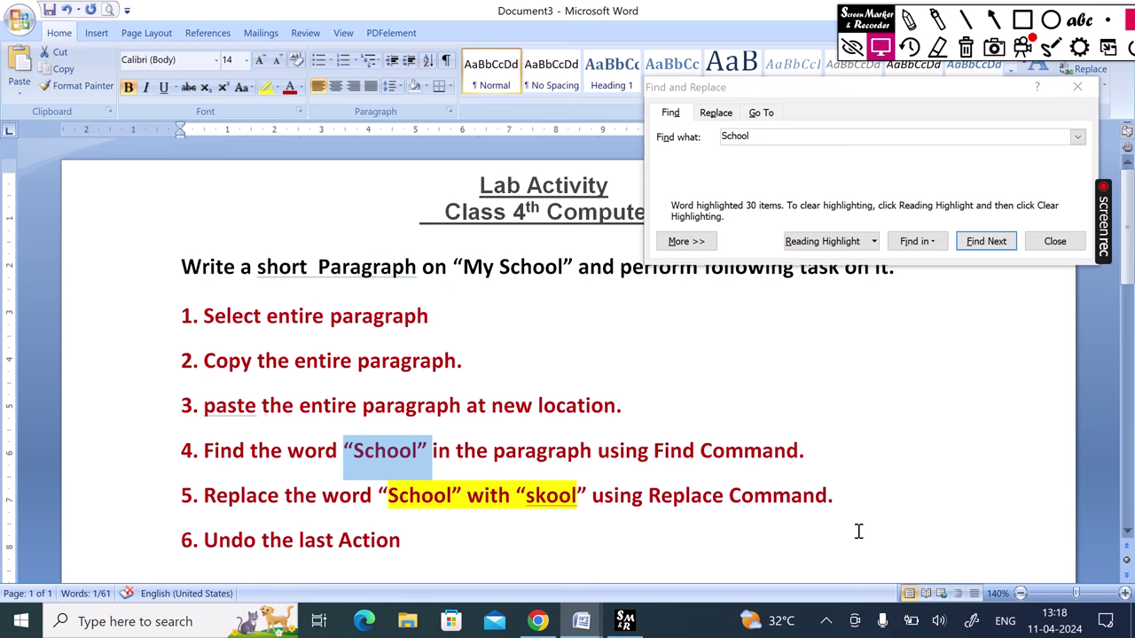
left_click(583, 620)
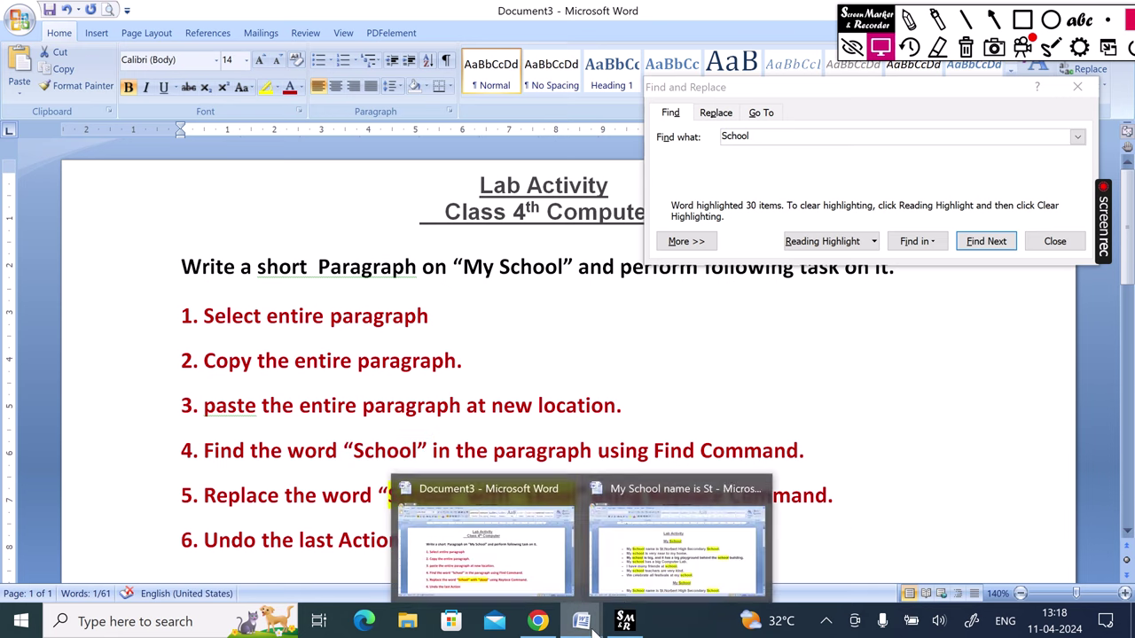
left_click(648, 567)
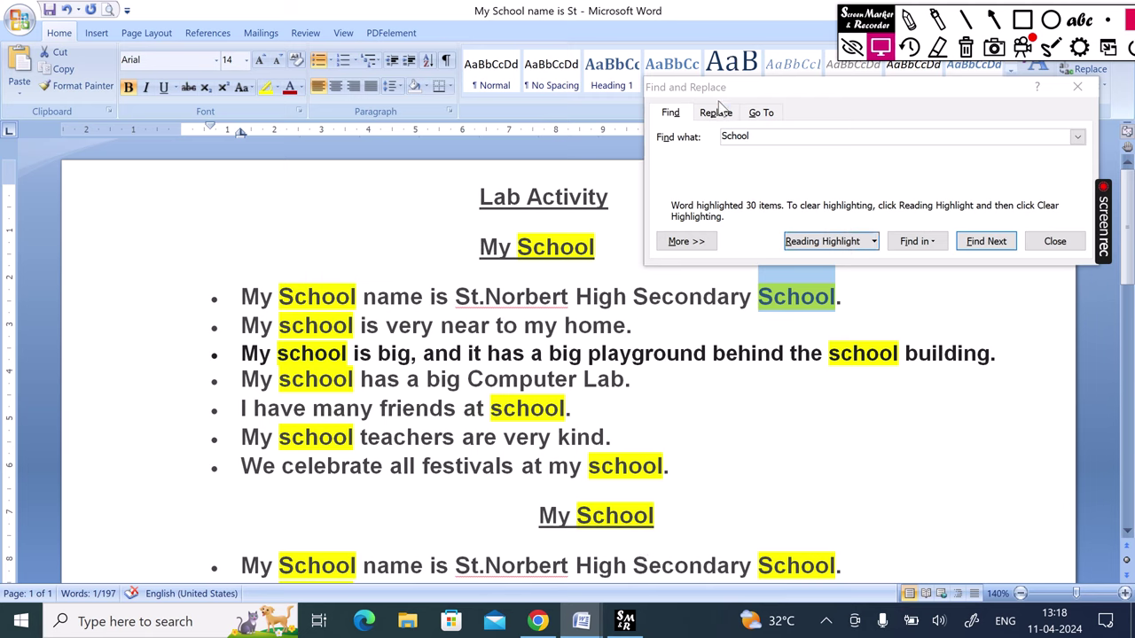
Set the replacement to 'skool', replace the first School, and select the changed word to verify it.
left_click(716, 121)
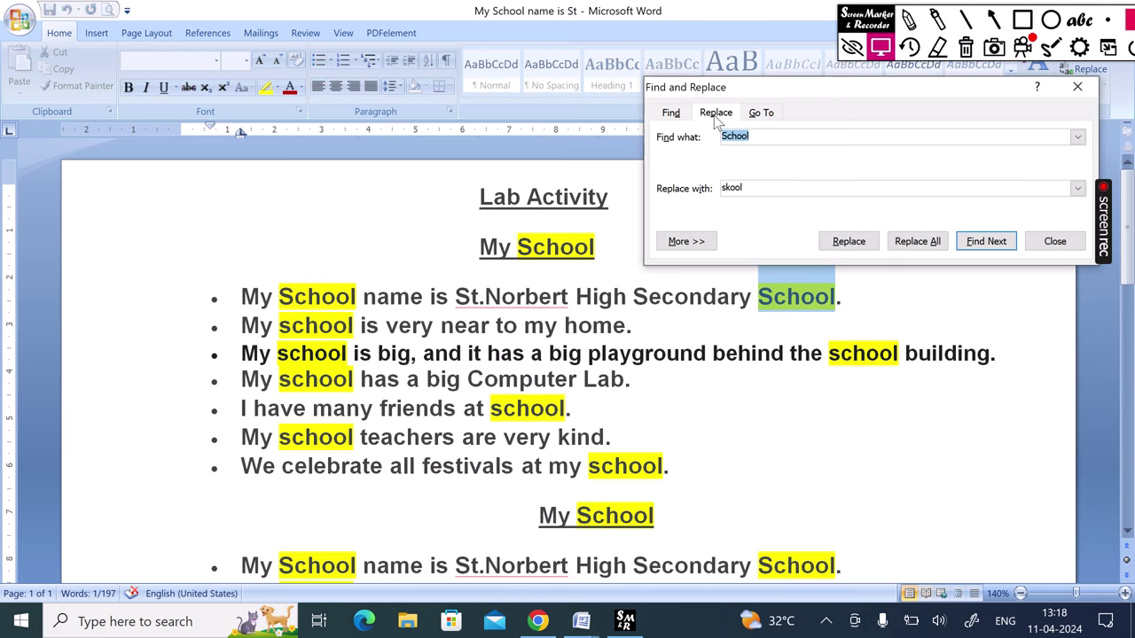
left_click(750, 187)
key("BackSpace")
key("BackSpace")
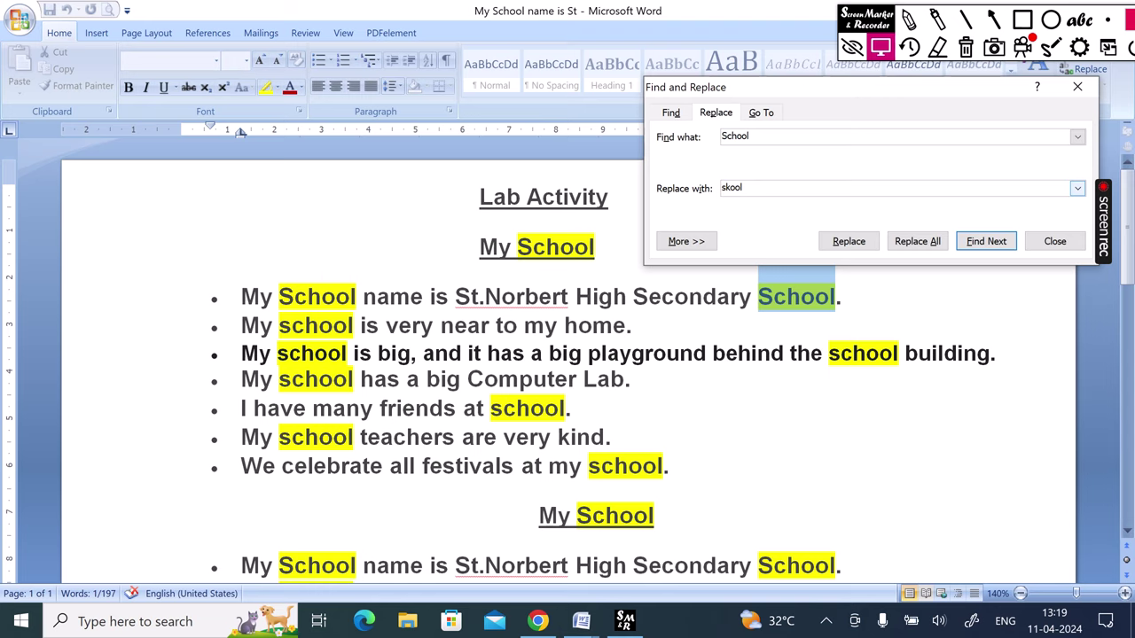
left_click(848, 242)
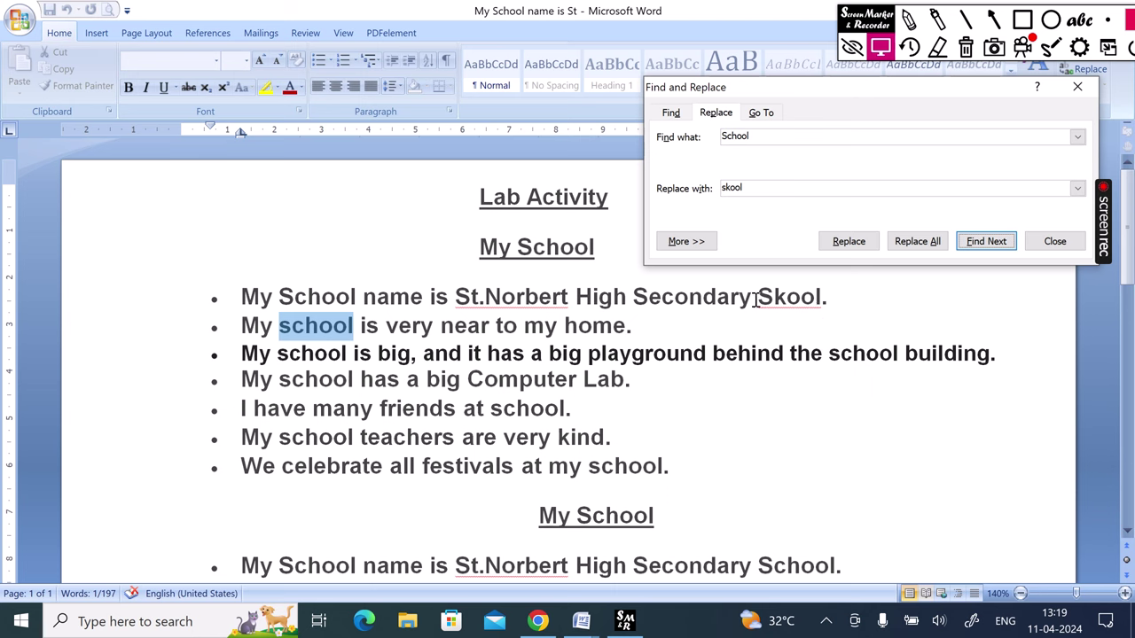
left_click(791, 301)
left_click(842, 298)
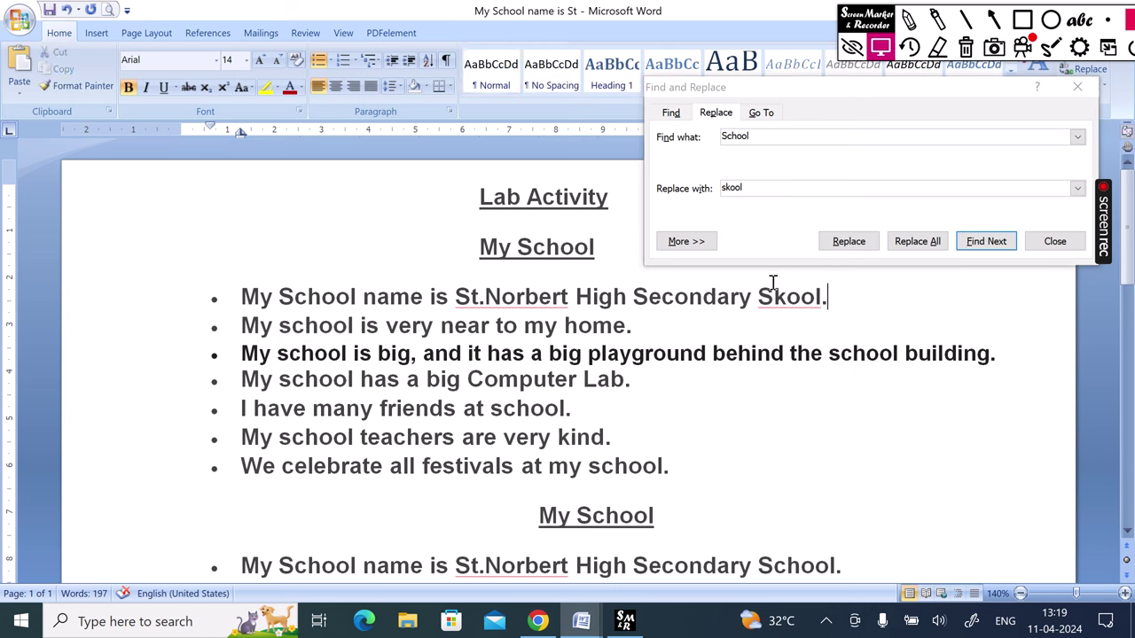
left_click_drag(760, 293, 823, 301)
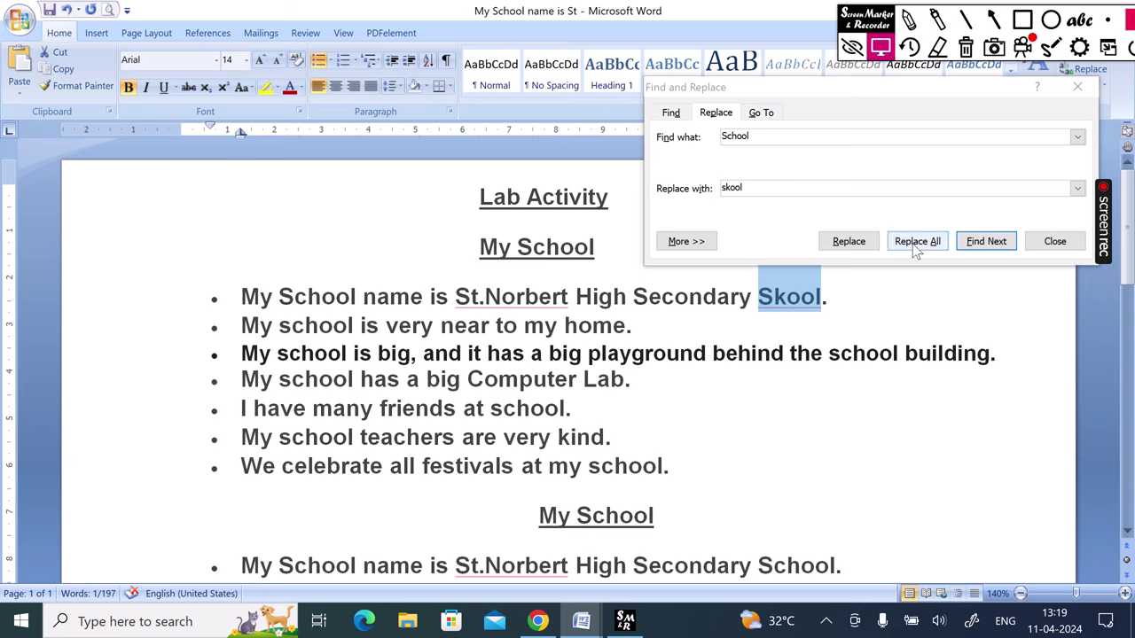
On the Find tab, use Reading Highlight > Highlight All to highlight the remaining 29 School matches.
left_click(672, 116)
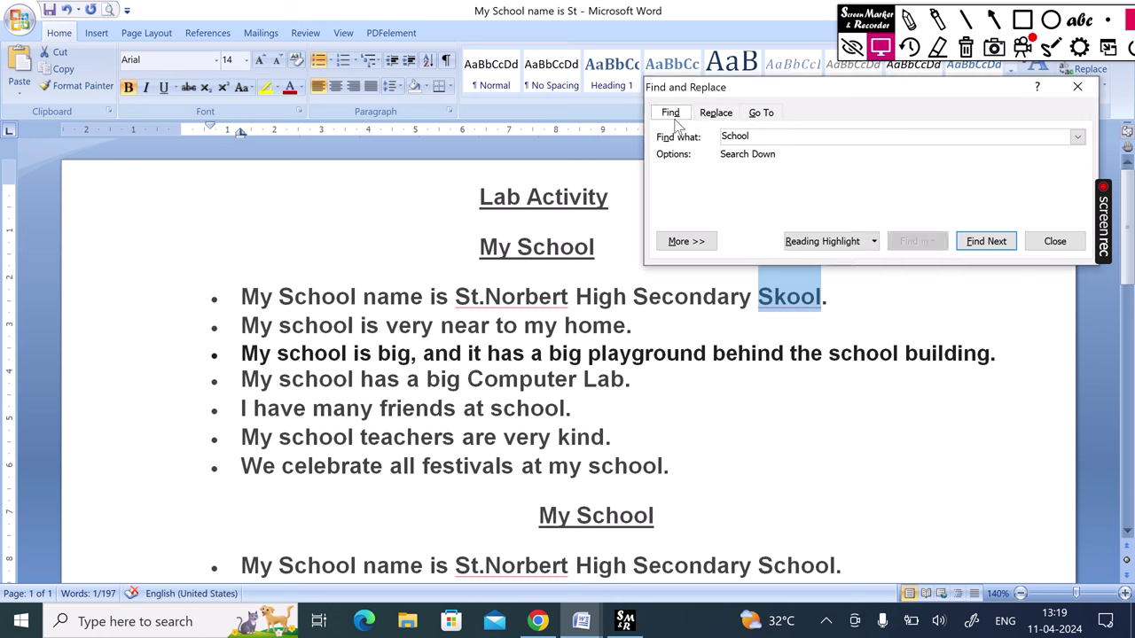
left_click(822, 242)
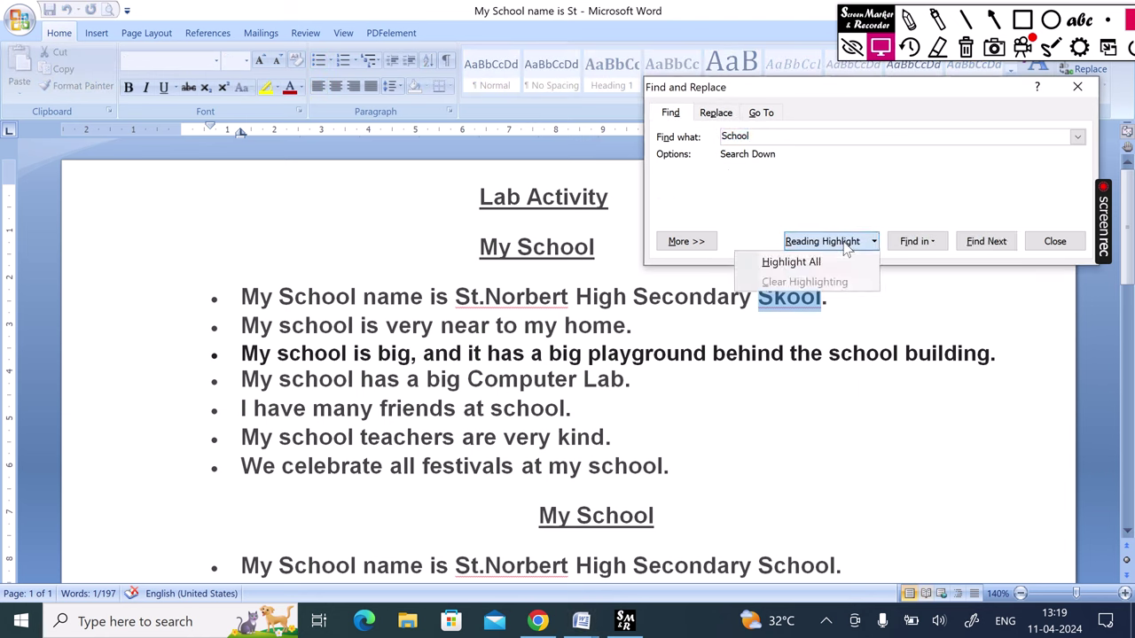
left_click(808, 263)
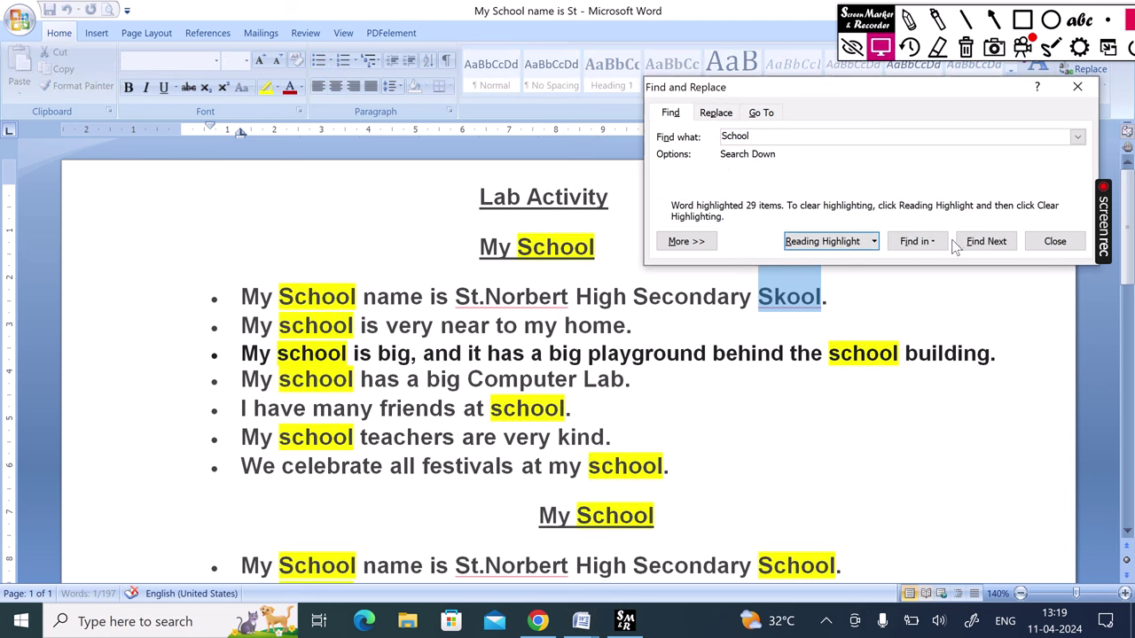
Replace All 29 School occurrences with 'skool', dismiss the message, and close the dialog.
left_click(720, 114)
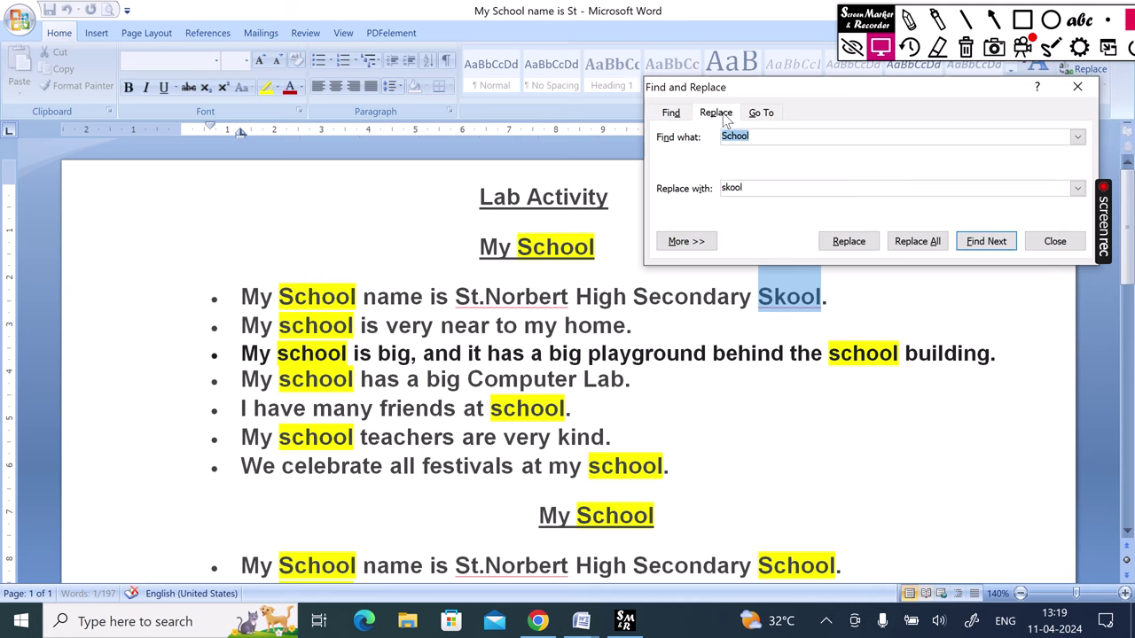
left_click(917, 246)
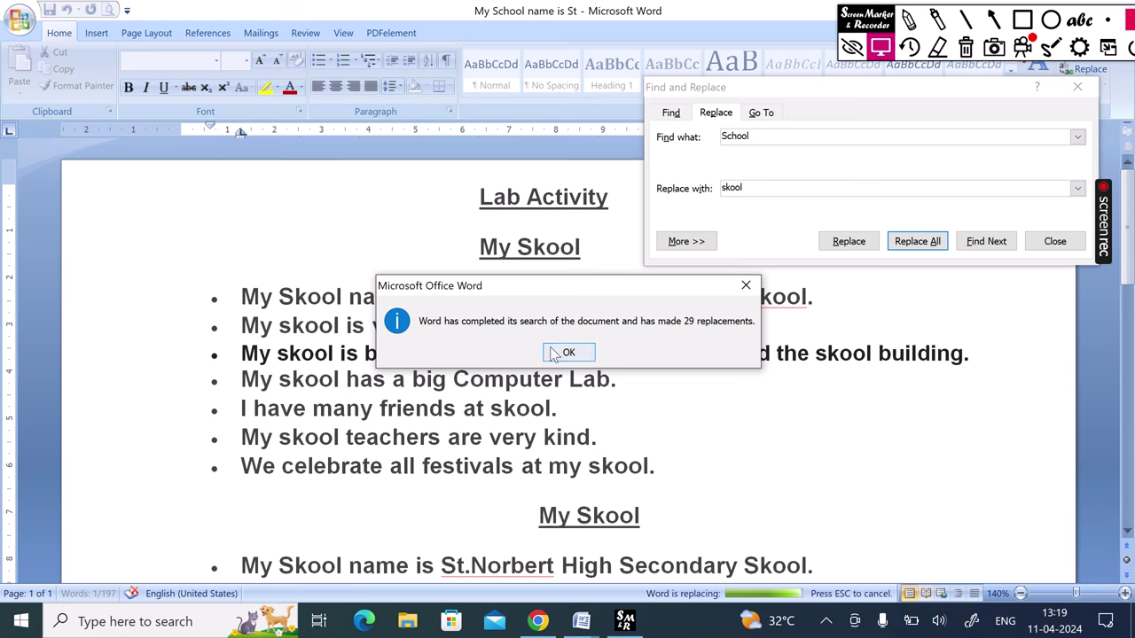
left_click(568, 352)
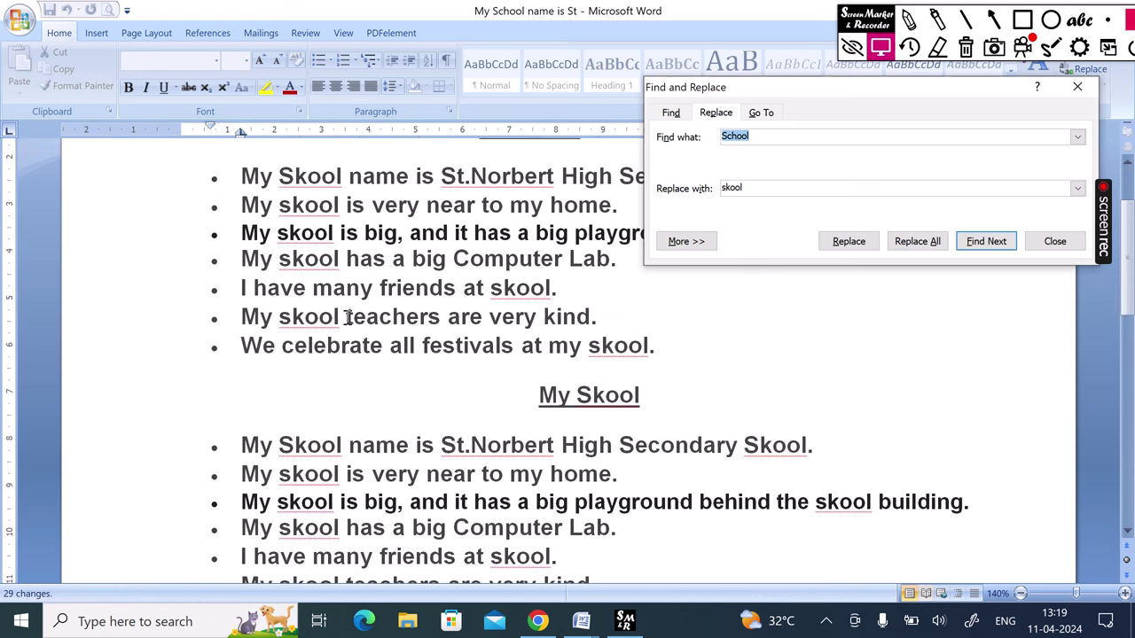
scroll(406, 353, "up", 2)
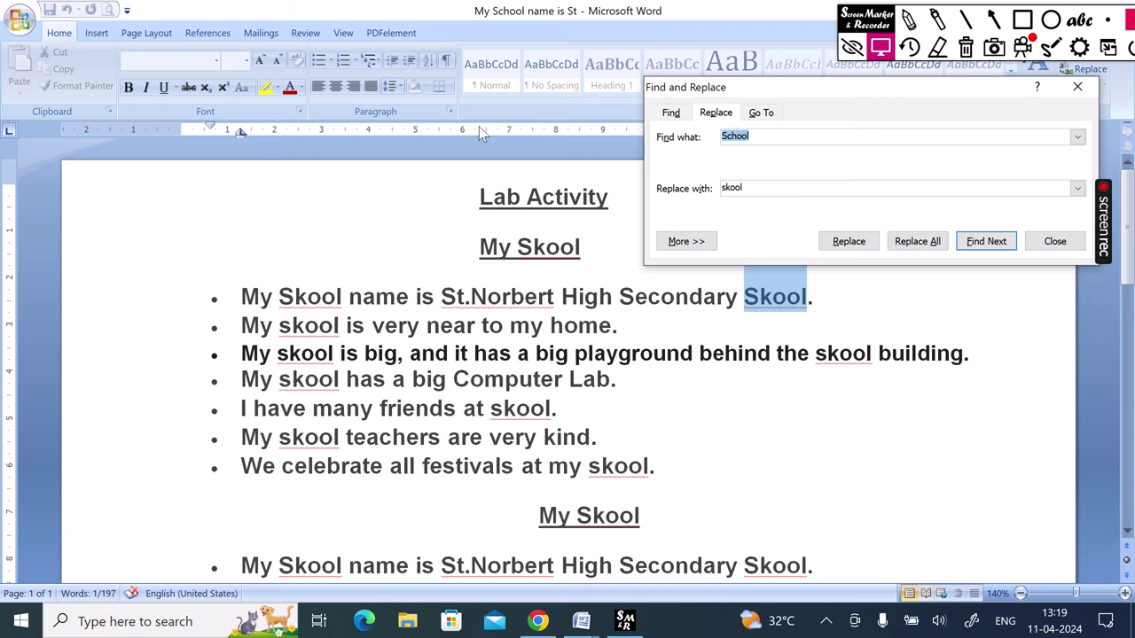
left_click(1076, 90)
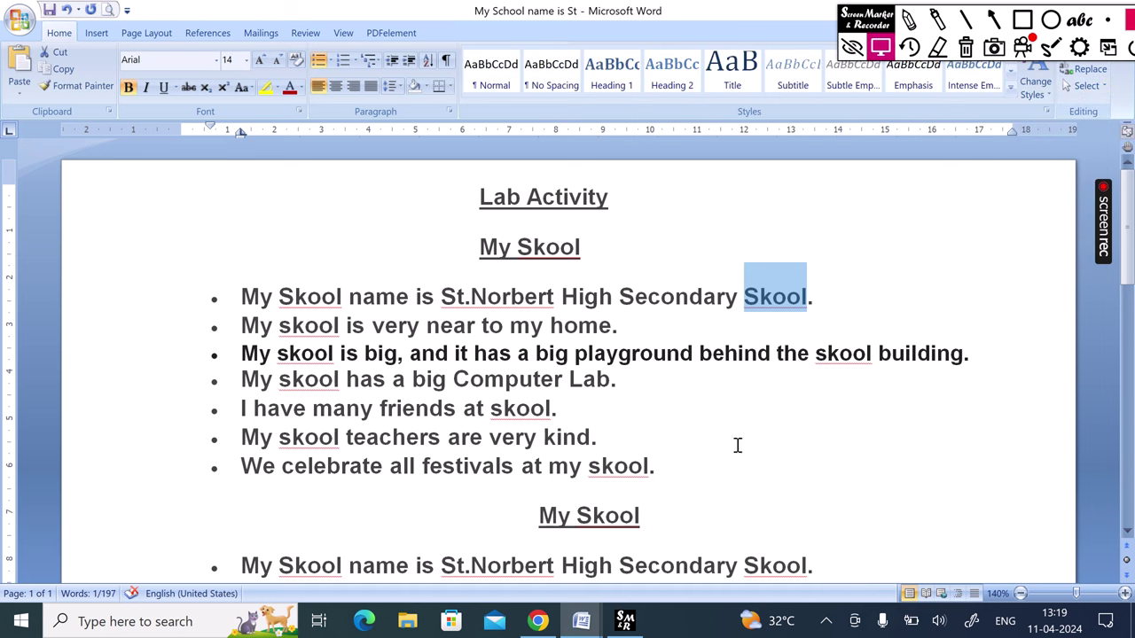
Review the Document3 task list, then go back to My School so every 'skool' reads 'School' again.
mouse_move(576, 625)
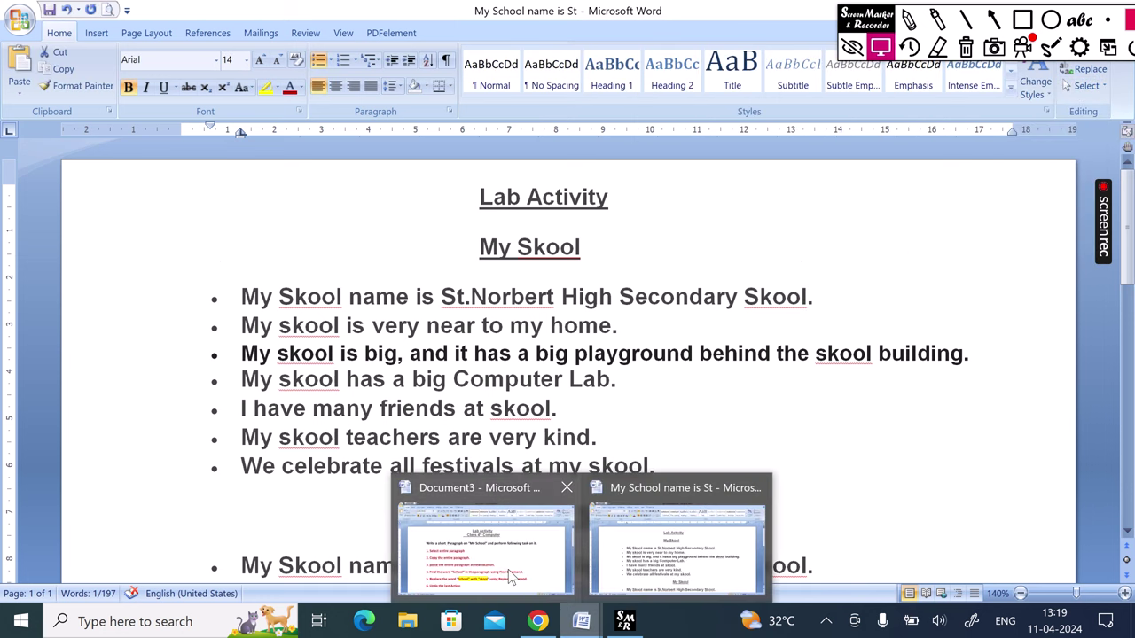
left_click(511, 576)
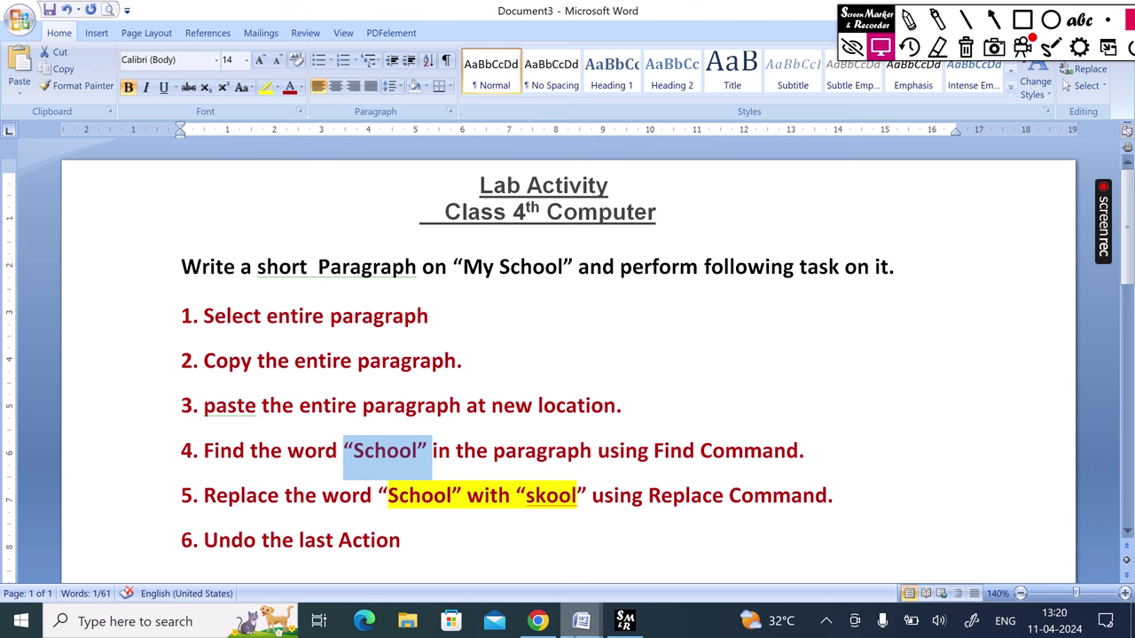
mouse_move(580, 621)
left_click(693, 556)
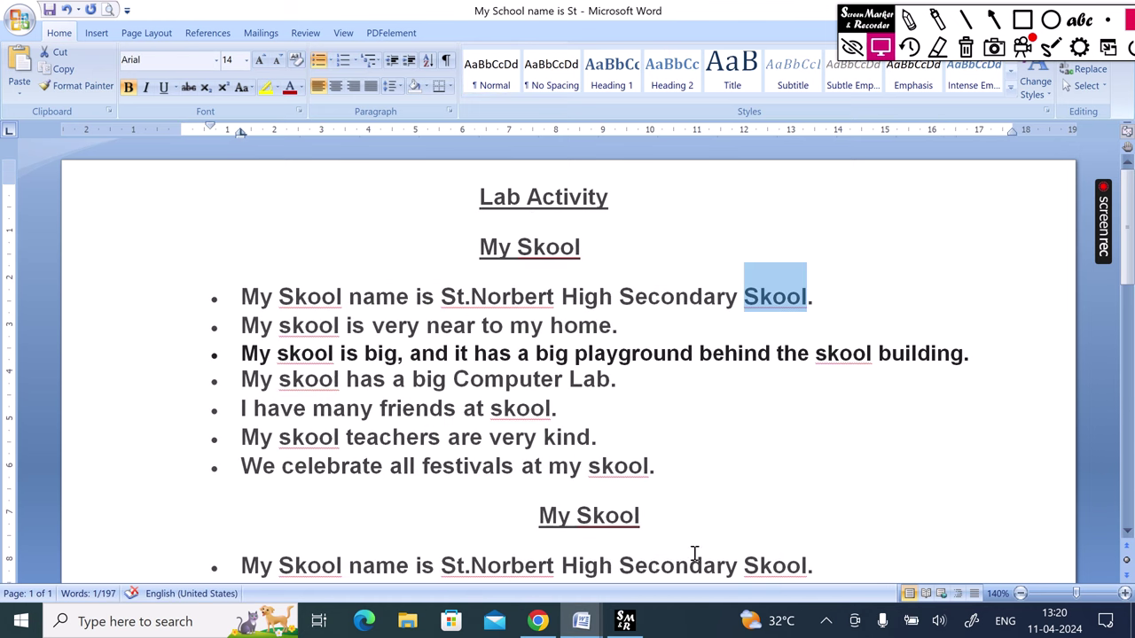
left_click(709, 447)
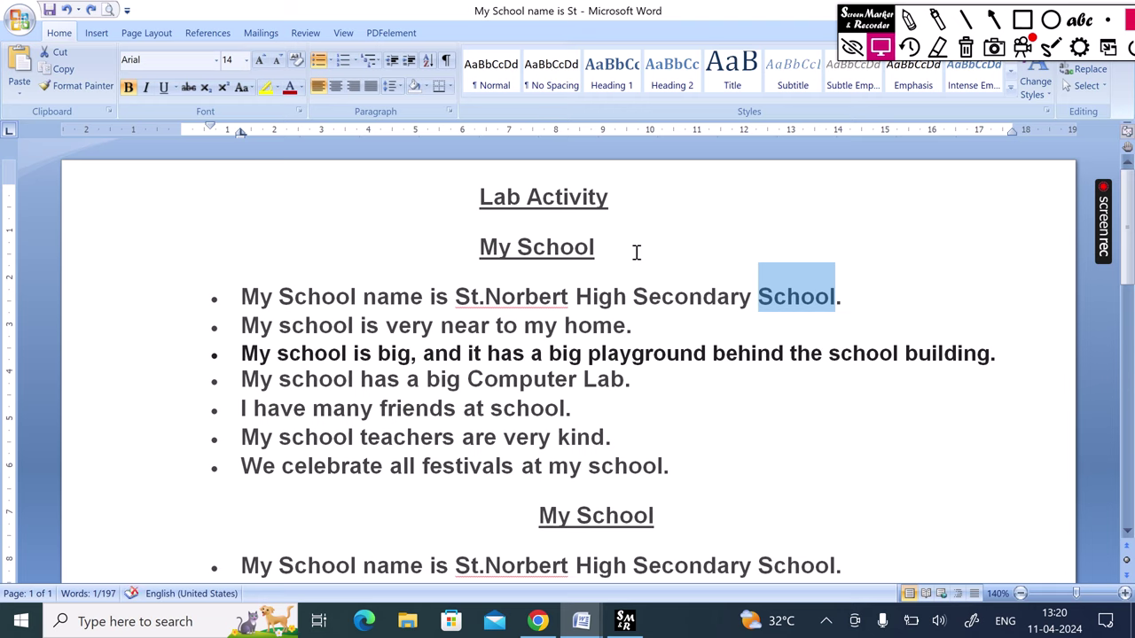
left_click(581, 620)
Bring up the Document3 sheet listing all six tasks and exit the Screen Marker recorder.
left_click(485, 567)
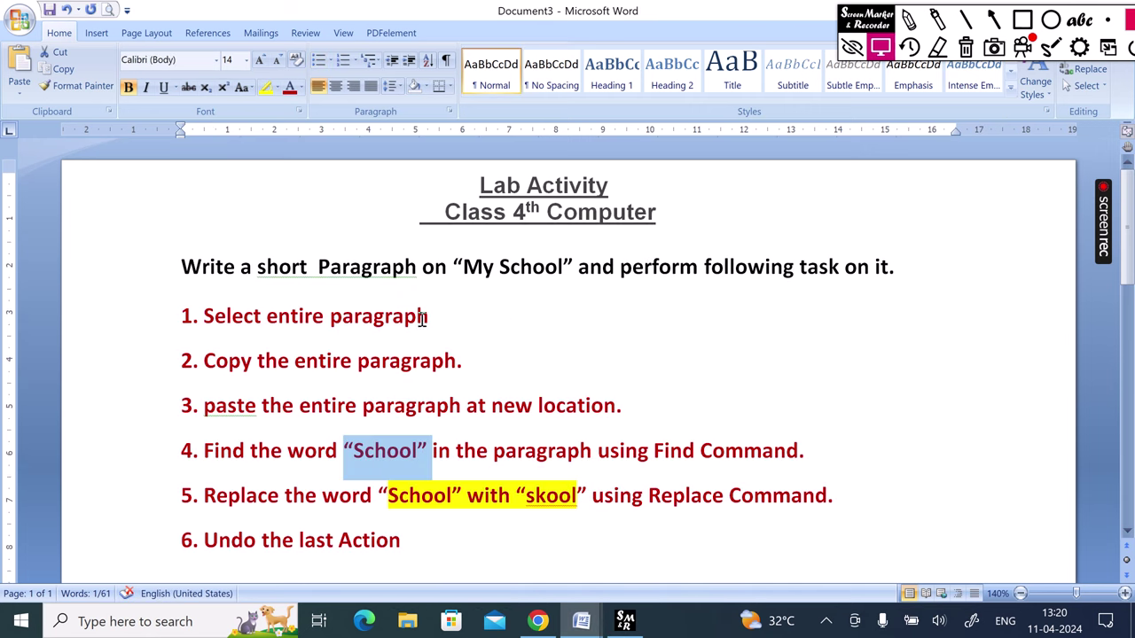
left_click(576, 377)
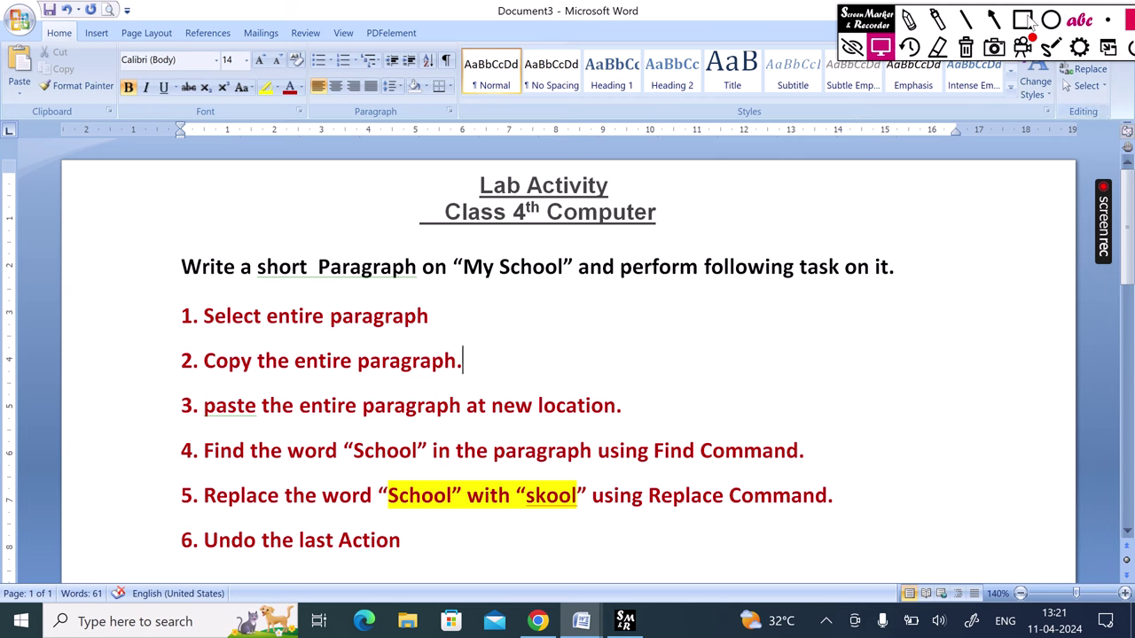
left_click_drag(861, 25, 773, 26)
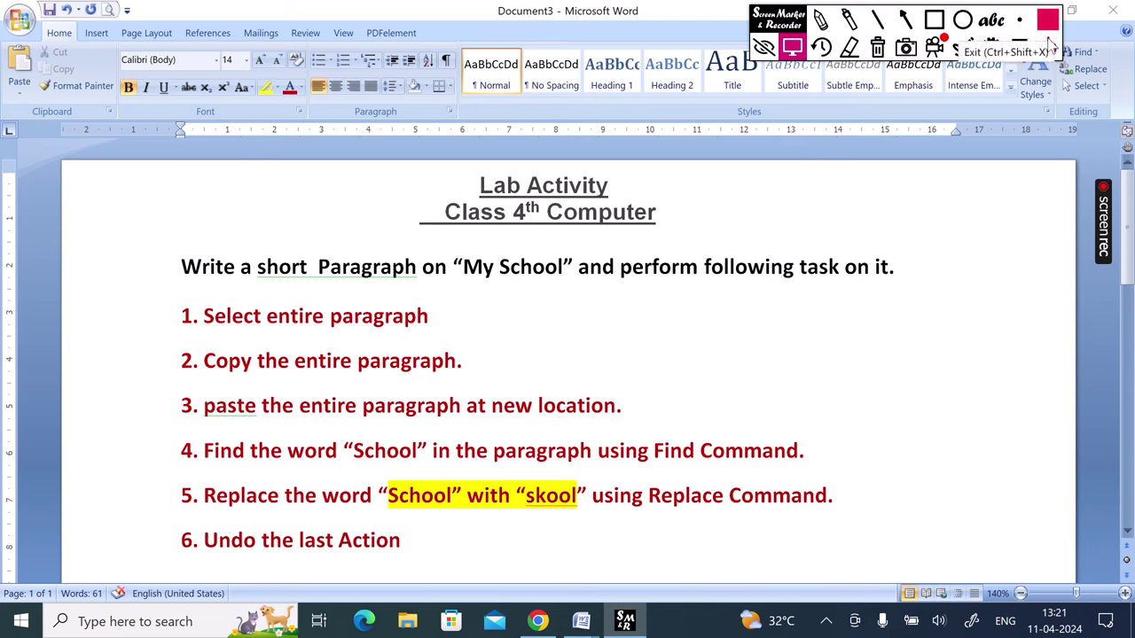
left_click(1050, 46)
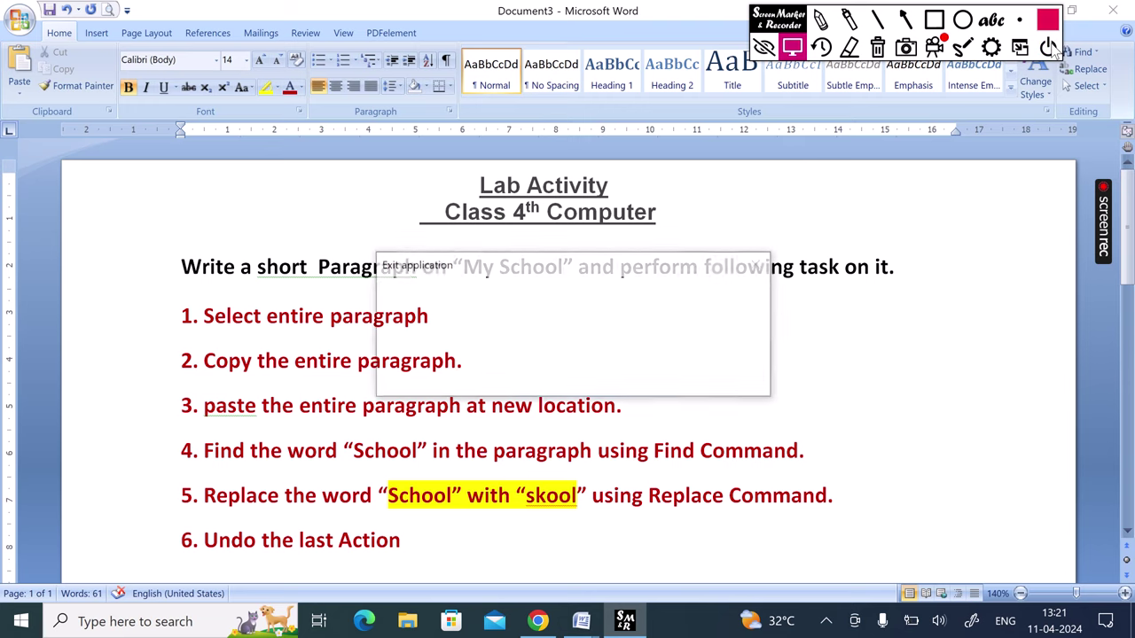